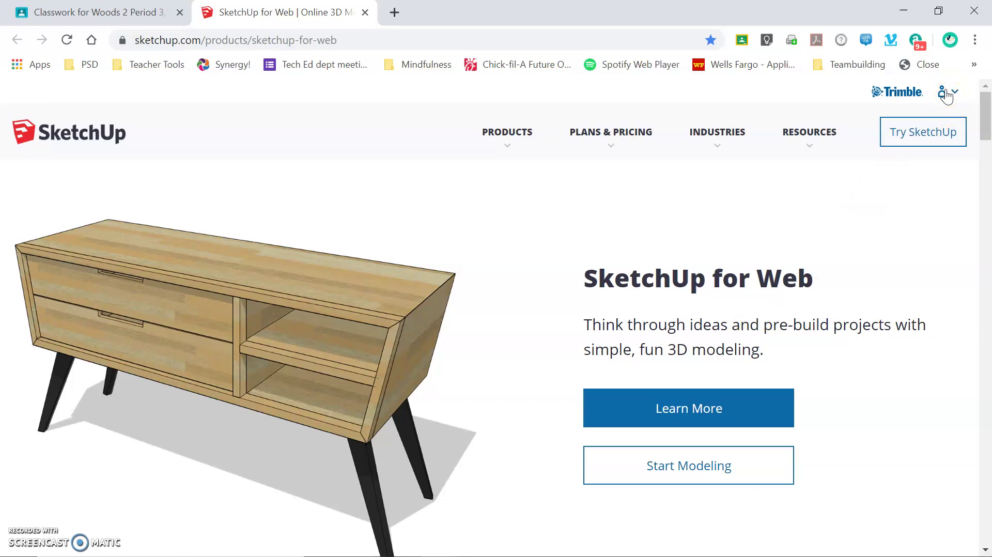
Launch SketchUp for Web from the account menu's My Apps list
{"action": "left_click", "coordinate": [946, 95]}
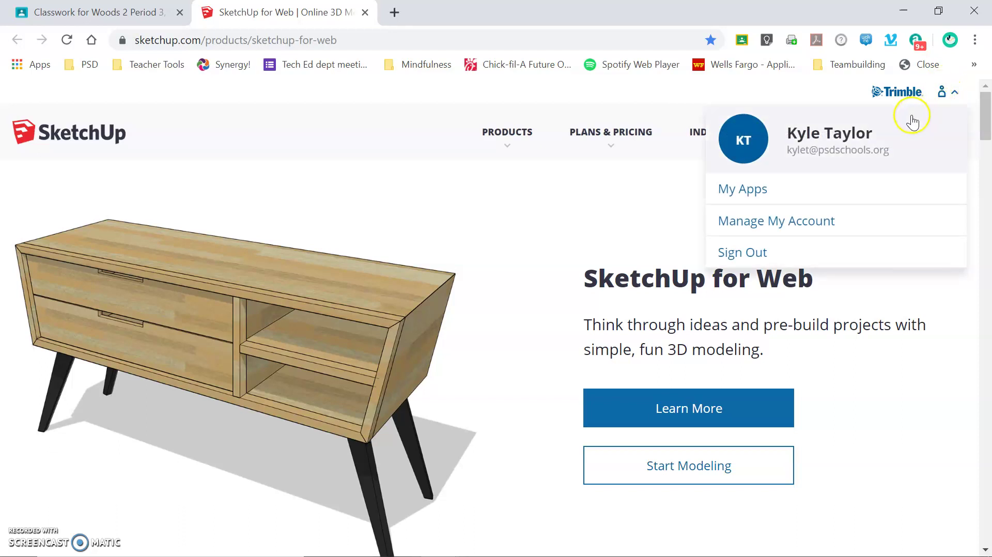
{"action": "left_click", "coordinate": [746, 195]}
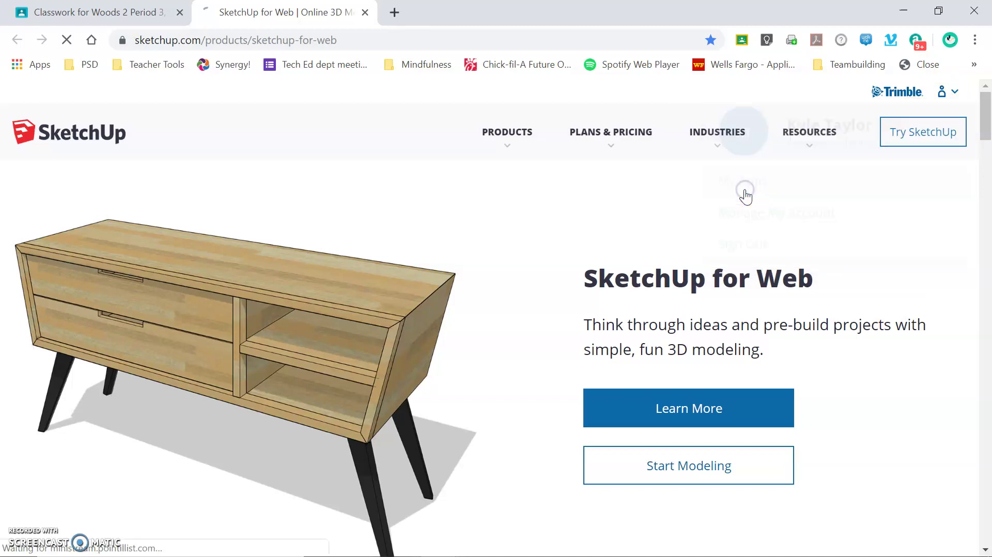
{"action": "scroll", "coordinate": [455, 243], "scroll_direction": "down", "scroll_amount": 3}
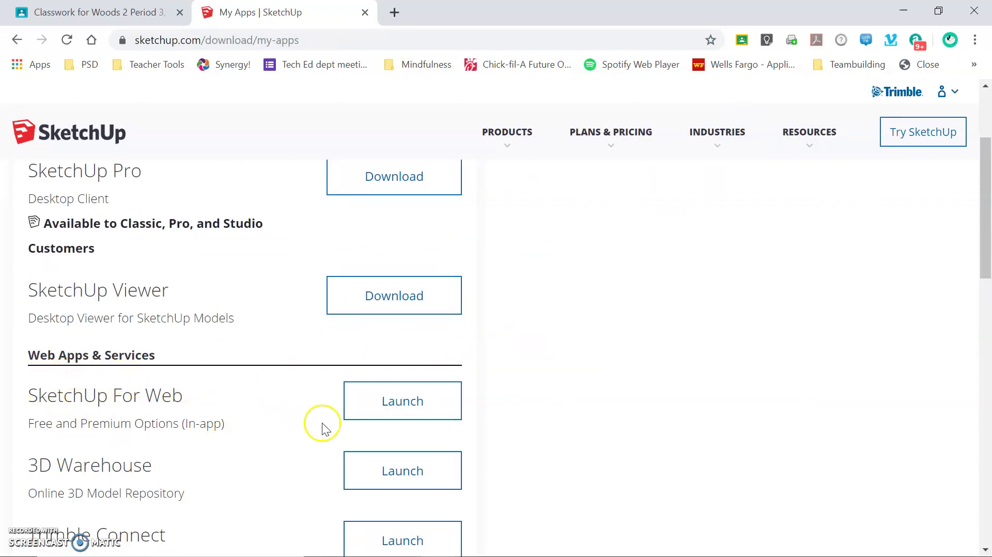
{"action": "left_click", "coordinate": [391, 408]}
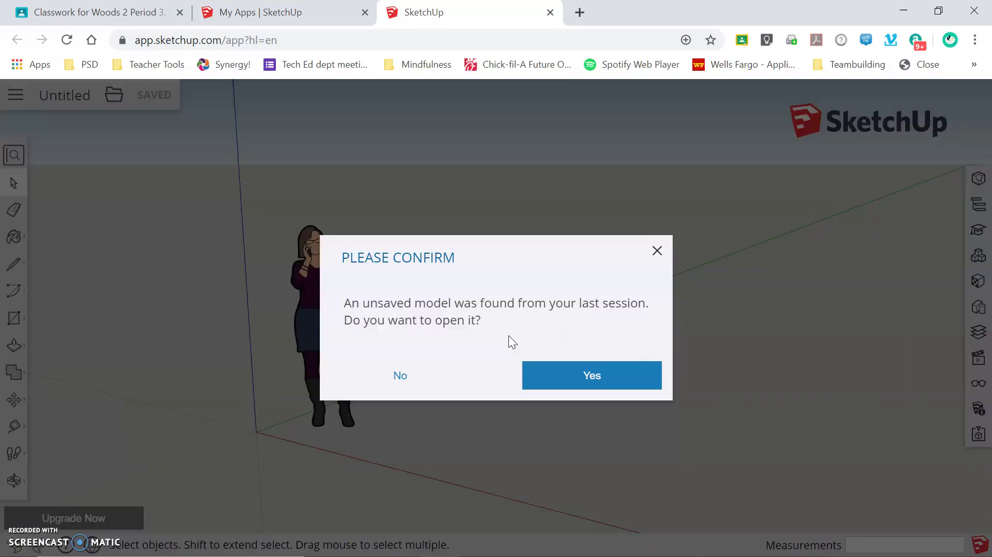
Confirm reopening the unsaved model from the last session
{"action": "left_click", "coordinate": [587, 375]}
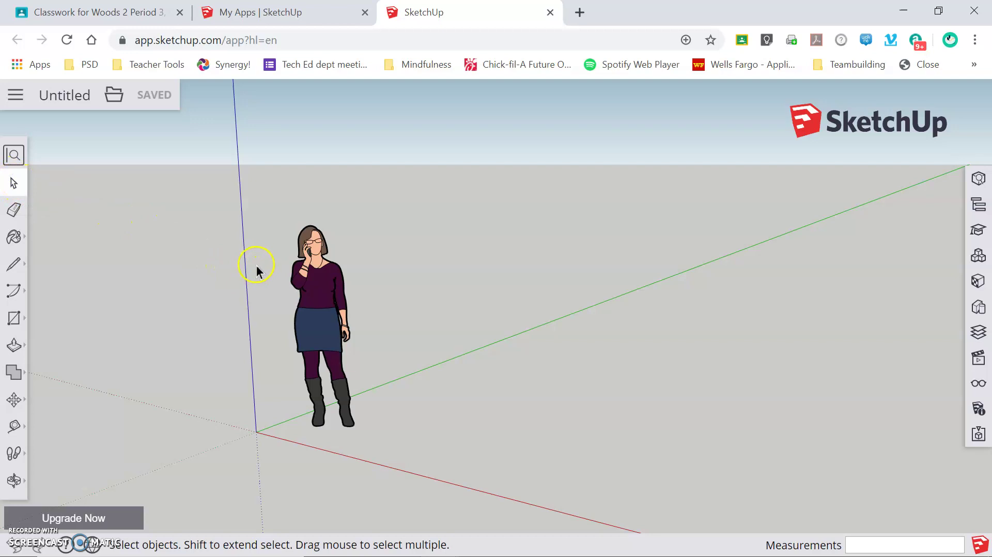
{"action": "left_click", "coordinate": [313, 291]}
{"action": "left_click", "coordinate": [432, 294]}
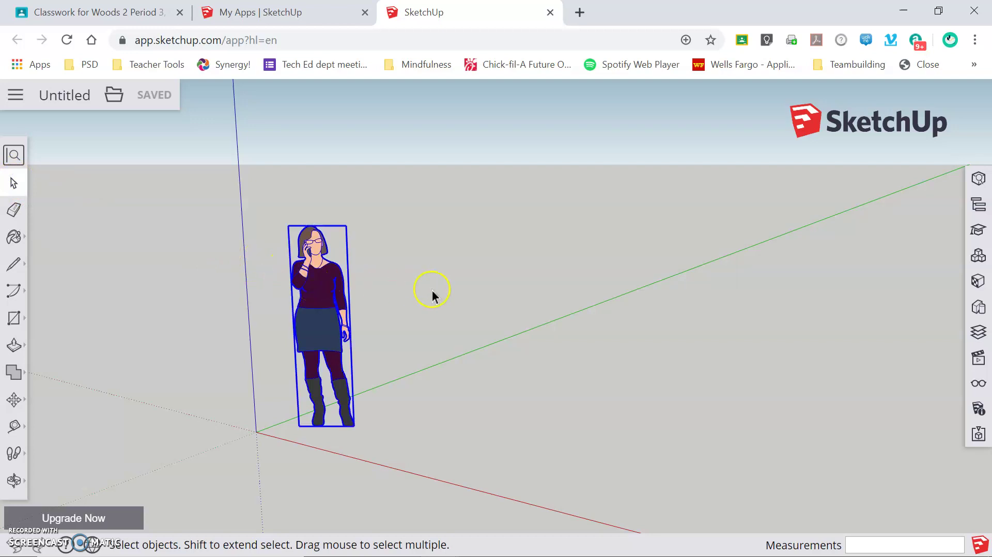
{"action": "left_click", "coordinate": [226, 186]}
{"action": "left_click_drag", "start_coordinate": [226, 186], "coordinate": [518, 500]}
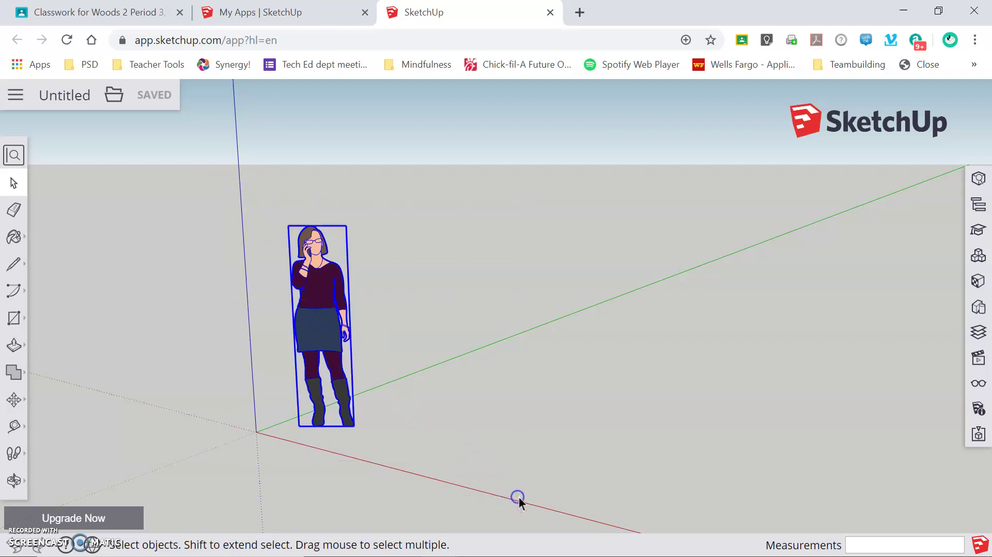
{"action": "left_click", "coordinate": [491, 452]}
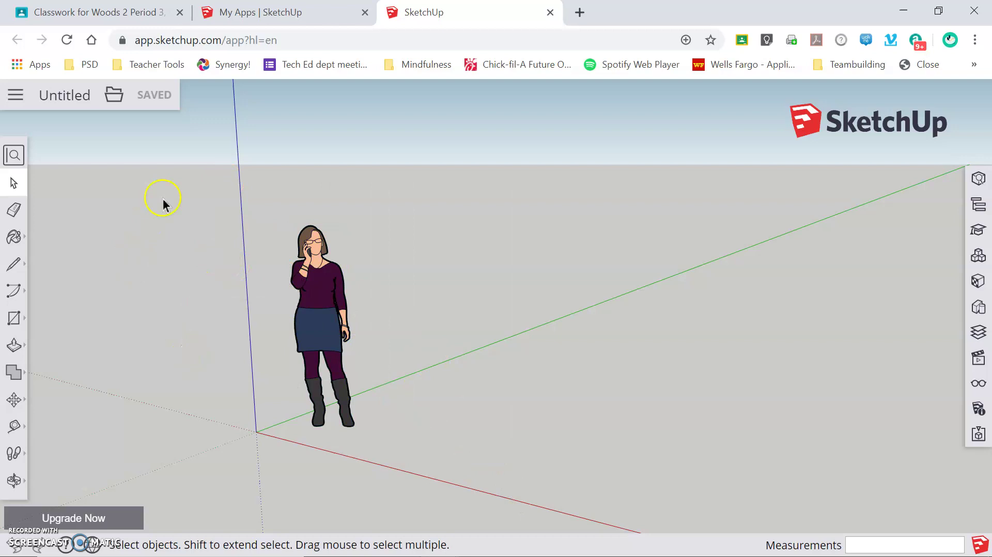
{"action": "left_click_drag", "start_coordinate": [158, 175], "coordinate": [378, 358]}
{"action": "left_click_drag", "start_coordinate": [177, 163], "coordinate": [388, 371]}
{"action": "left_click_drag", "start_coordinate": [484, 160], "coordinate": [268, 329]}
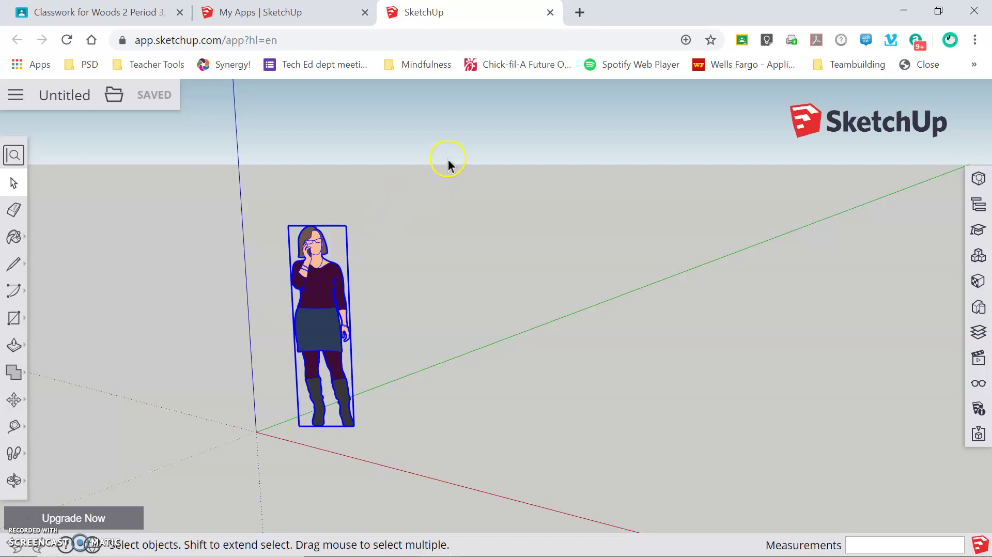
{"action": "left_click", "coordinate": [200, 183]}
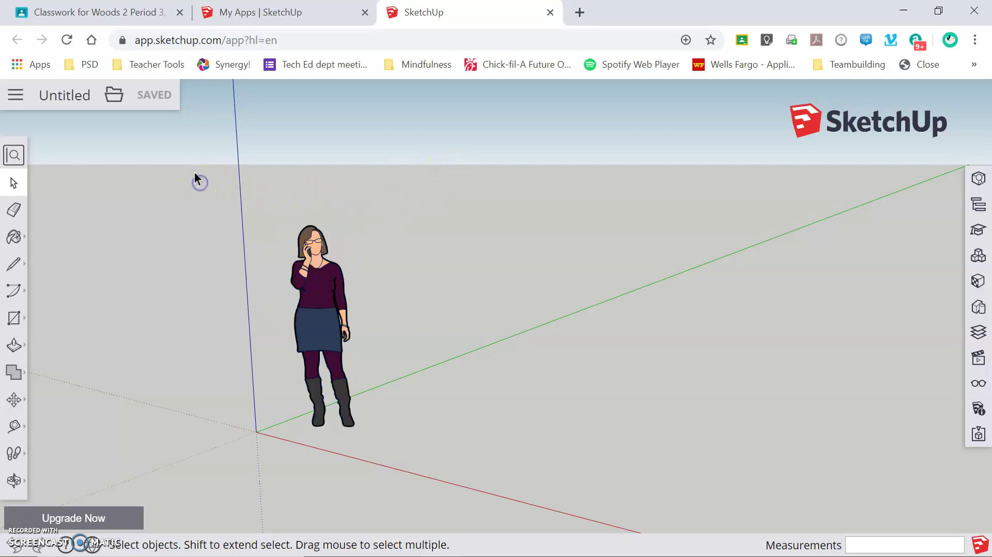
{"action": "left_click_drag", "start_coordinate": [193, 168], "coordinate": [421, 508]}
{"action": "left_click", "coordinate": [424, 509]}
{"action": "left_click_drag", "start_coordinate": [209, 153], "coordinate": [425, 368]}
{"action": "left_click_drag", "start_coordinate": [438, 222], "coordinate": [263, 348]}
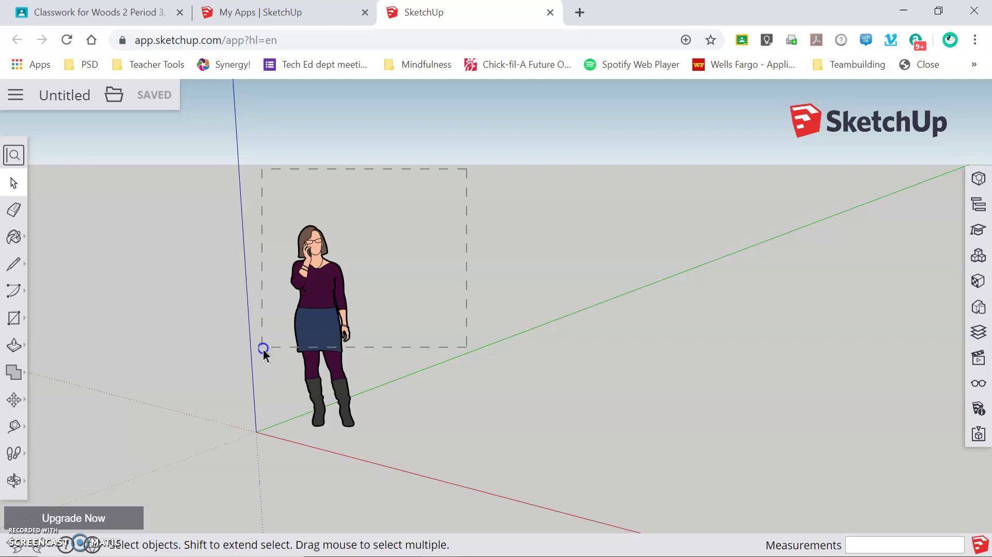
{"action": "left_click_drag", "start_coordinate": [264, 349], "coordinate": [263, 348]}
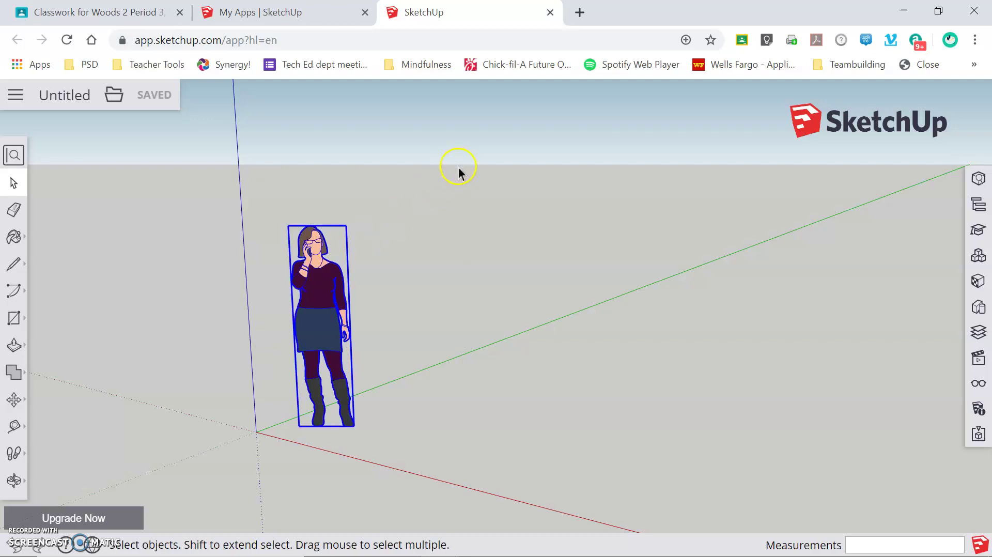
{"action": "left_click_drag", "start_coordinate": [456, 169], "coordinate": [198, 480]}
{"action": "key", "text": "Delete"}
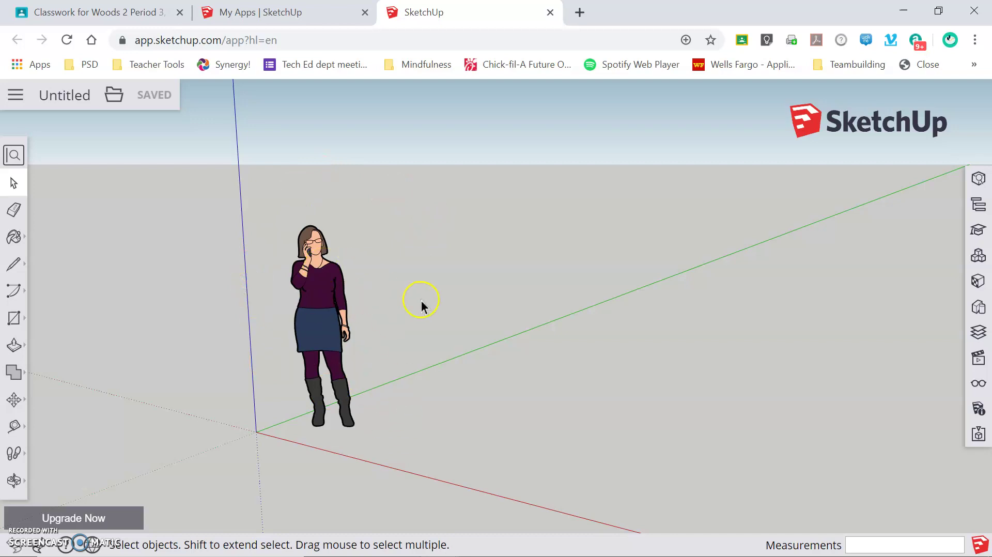
Erase the standing scale figure with the Eraser, undo once, then erase it again
{"action": "left_click", "coordinate": [20, 219]}
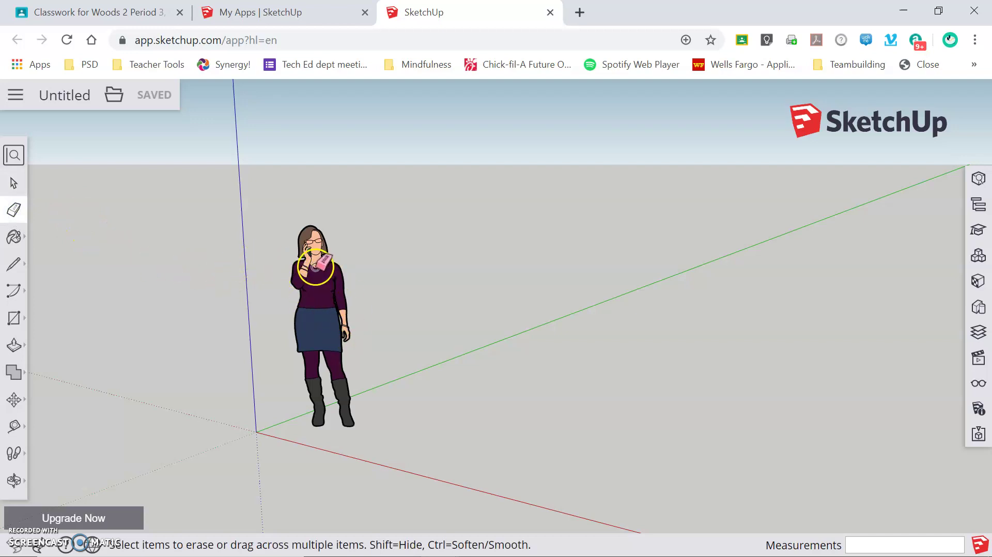
{"action": "left_click", "coordinate": [315, 267]}
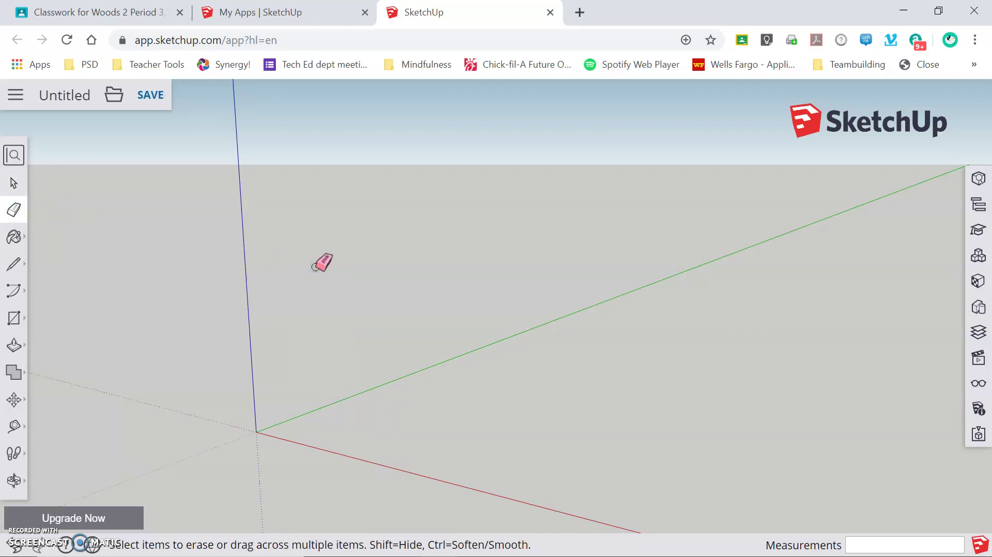
{"action": "key", "text": "ctrl+z"}
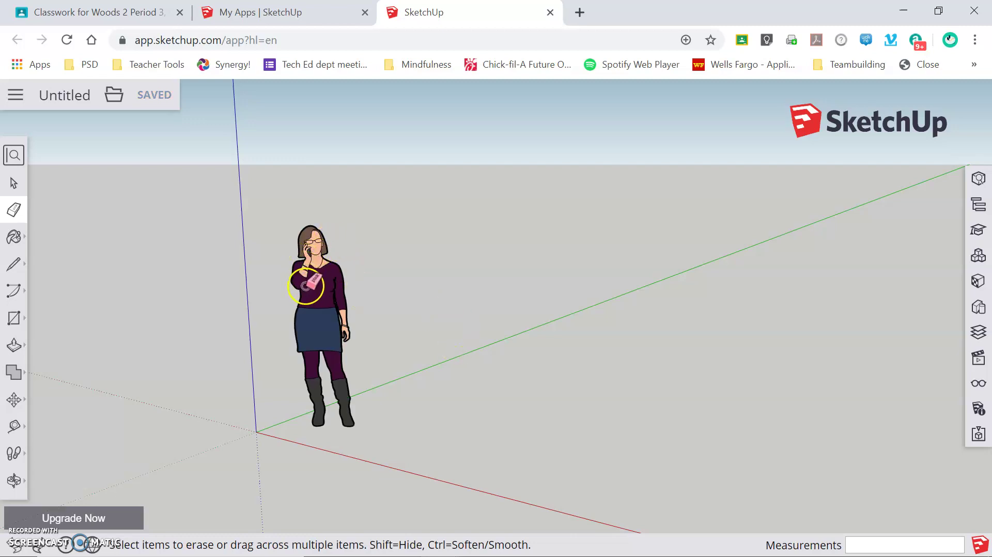
{"action": "left_click_drag", "start_coordinate": [306, 285], "coordinate": [303, 285]}
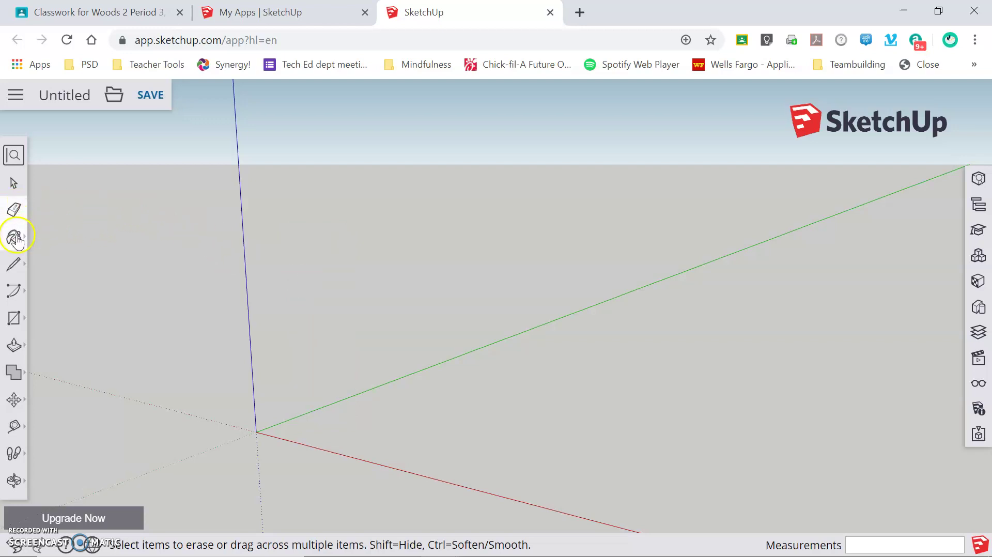
Draw a line from the axes origin about 1' 5 3/16" along the red axis
{"action": "left_click", "coordinate": [14, 265]}
{"action": "left_click", "coordinate": [53, 250]}
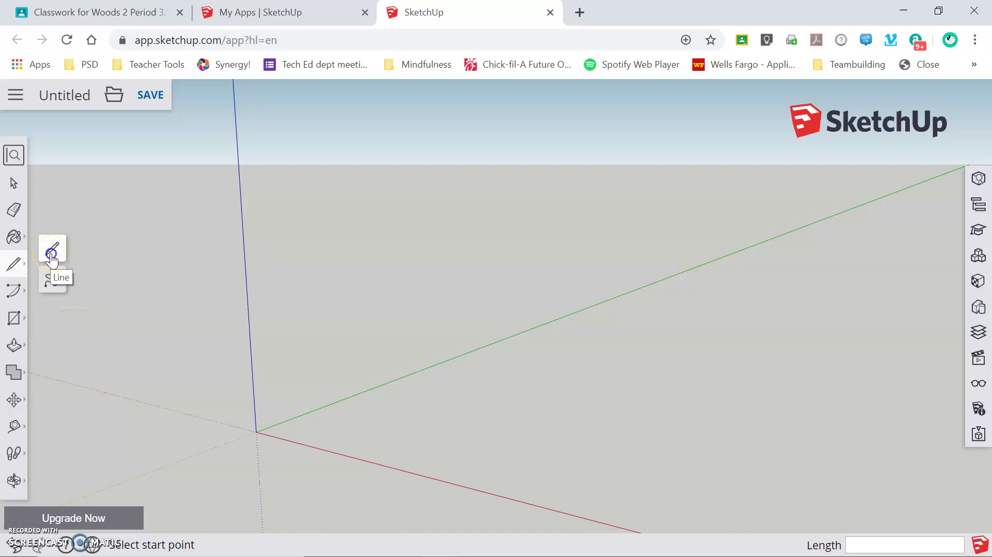
{"action": "left_click", "coordinate": [52, 254]}
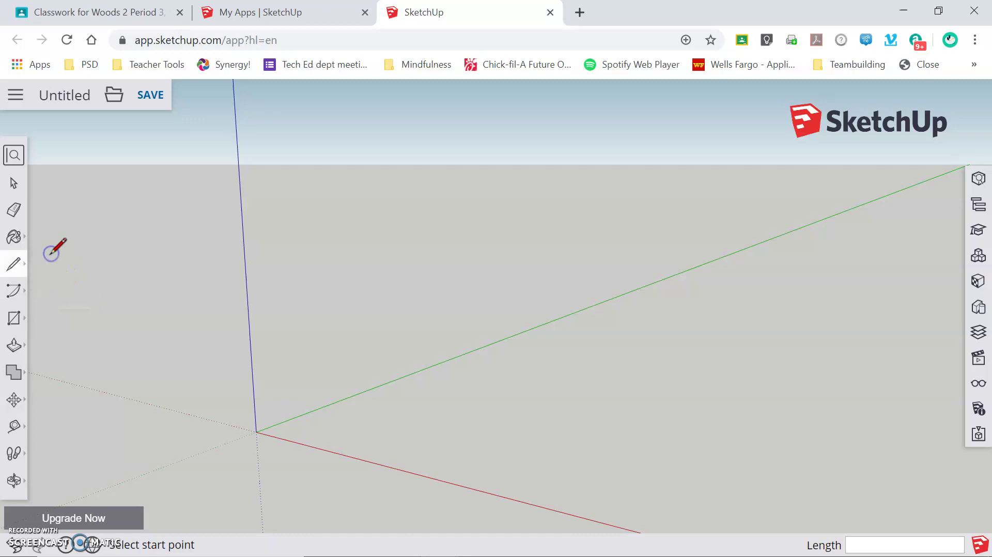
{"action": "left_click", "coordinate": [257, 432]}
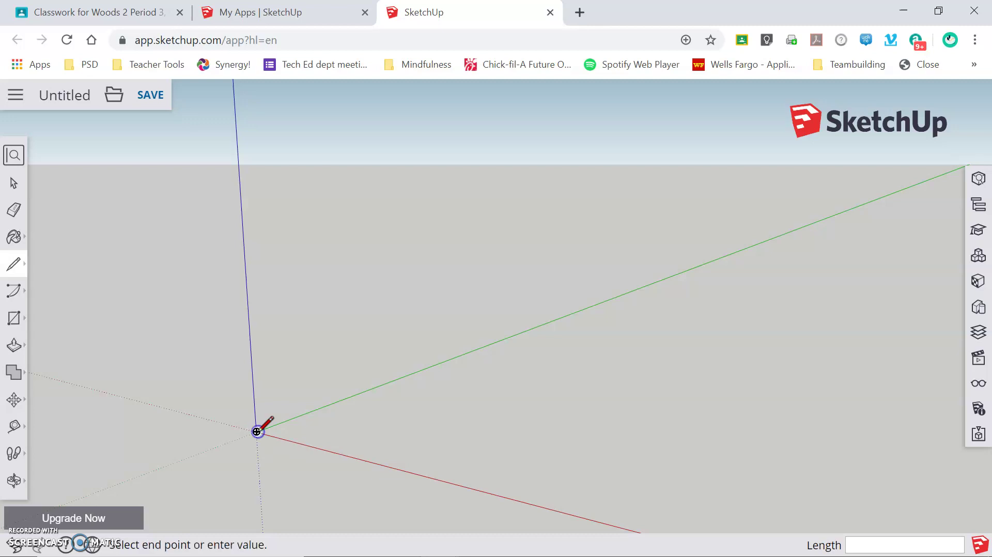
{"action": "mouse_move", "coordinate": [268, 421]}
{"action": "left_mouse_down"}
{"action": "mouse_move", "coordinate": [532, 423]}
{"action": "mouse_move", "coordinate": [655, 412]}
{"action": "mouse_move", "coordinate": [667, 363]}
{"action": "mouse_move", "coordinate": [627, 298]}
{"action": "mouse_move", "coordinate": [563, 262]}
{"action": "mouse_move", "coordinate": [486, 238]}
{"action": "mouse_move", "coordinate": [318, 257]}
{"action": "mouse_move", "coordinate": [263, 277]}
{"action": "mouse_move", "coordinate": [241, 248]}
{"action": "mouse_move", "coordinate": [240, 199]}
{"action": "mouse_move", "coordinate": [257, 172]}
{"action": "mouse_move", "coordinate": [255, 192]}
{"action": "mouse_move", "coordinate": [255, 168]}
{"action": "mouse_move", "coordinate": [260, 276]}
{"action": "mouse_move", "coordinate": [264, 235]}
{"action": "mouse_move", "coordinate": [312, 242]}
{"action": "mouse_move", "coordinate": [403, 285]}
{"action": "mouse_move", "coordinate": [456, 348]}
{"action": "mouse_move", "coordinate": [487, 345]}
{"action": "mouse_move", "coordinate": [501, 373]}
{"action": "mouse_move", "coordinate": [508, 492]}
{"action": "mouse_move", "coordinate": [521, 495]}
{"action": "mouse_move", "coordinate": [533, 448]}
{"action": "mouse_move", "coordinate": [555, 432]}
{"action": "left_mouse_up"}
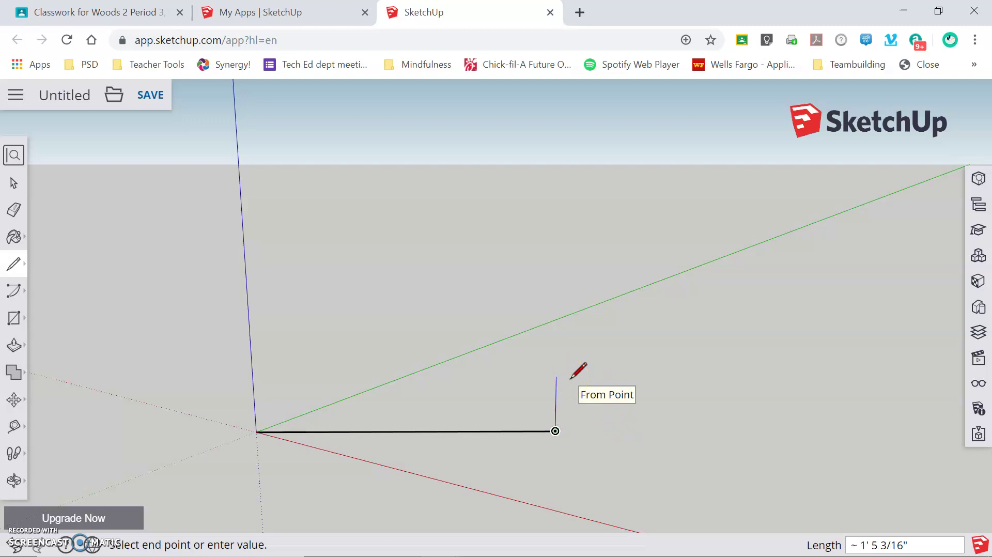
Cancel the unfinished line, start another on the ground, and cancel it too
{"action": "key", "text": "Escape"}
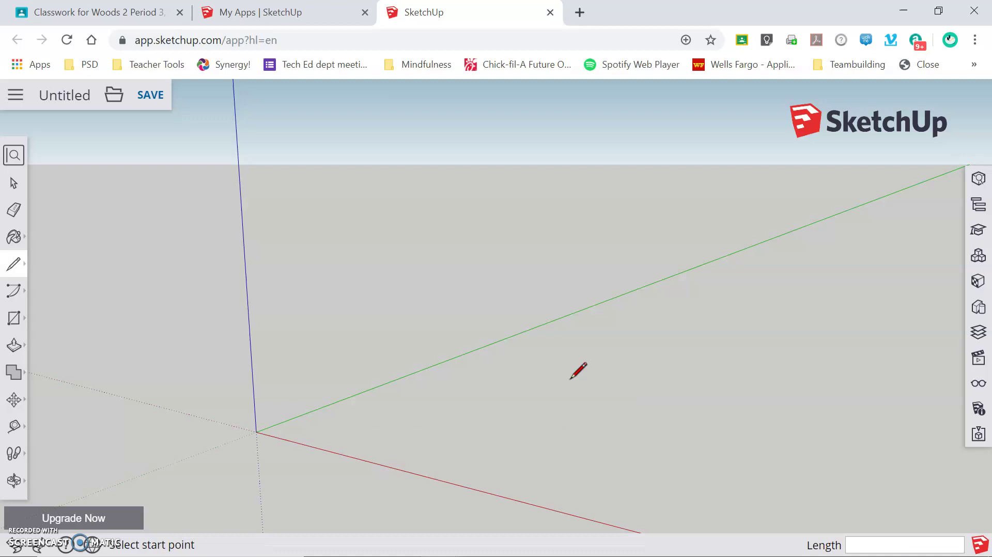
{"action": "left_click", "coordinate": [395, 412]}
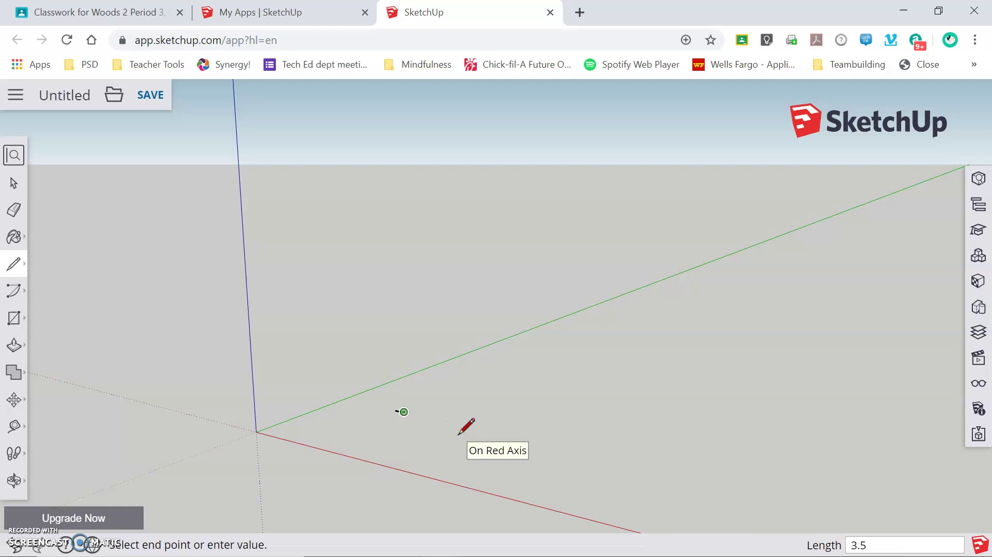
{"action": "mouse_move", "coordinate": [445, 424]}
{"action": "left_mouse_down"}
{"action": "mouse_move", "coordinate": [414, 413]}
{"action": "mouse_move", "coordinate": [391, 456]}
{"action": "mouse_move", "coordinate": [375, 459]}
{"action": "mouse_move", "coordinate": [388, 481]}
{"action": "mouse_move", "coordinate": [425, 461]}
{"action": "mouse_move", "coordinate": [440, 419]}
{"action": "mouse_move", "coordinate": [281, 414]}
{"action": "mouse_move", "coordinate": [326, 418]}
{"action": "mouse_move", "coordinate": [410, 464]}
{"action": "left_mouse_up"}
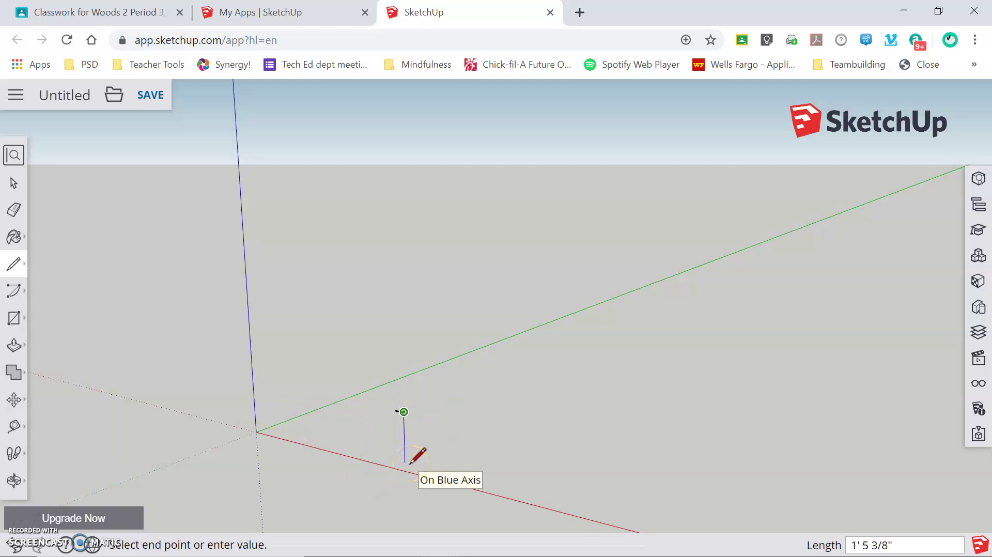
{"action": "key", "text": "Escape"}
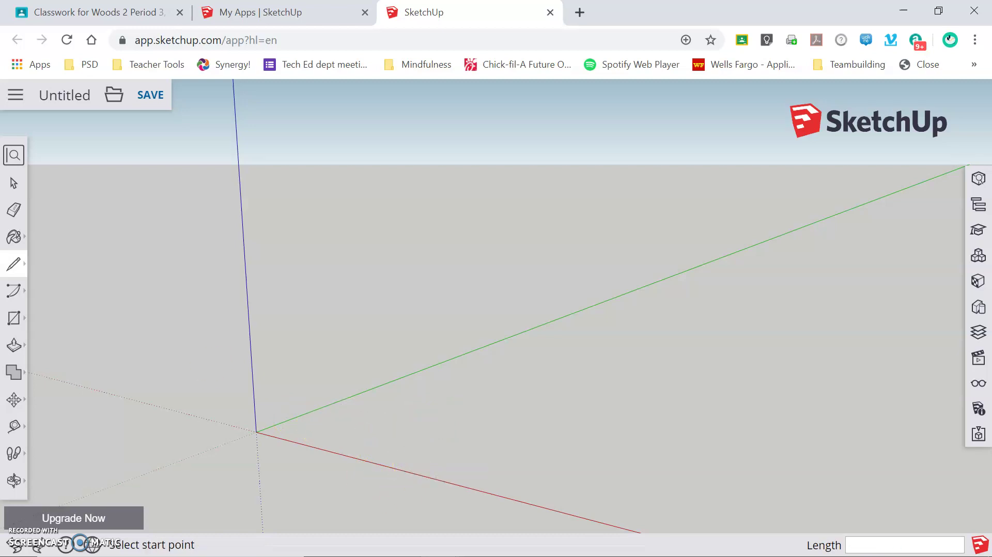
Draw a 10,10 rectangle with its corner at the axes origin, then zoom in
{"action": "left_click", "coordinate": [15, 327]}
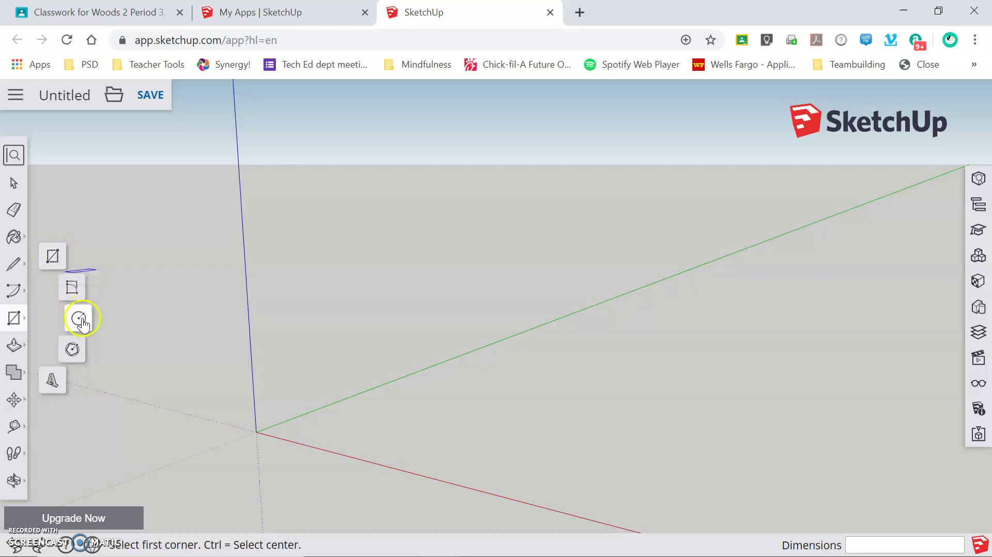
{"action": "left_click", "coordinate": [54, 255]}
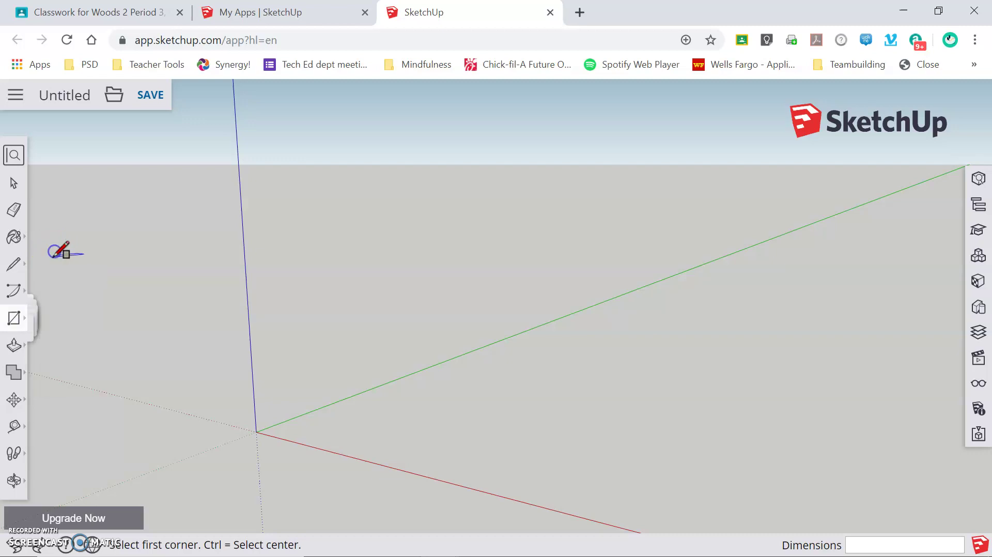
{"action": "left_click", "coordinate": [257, 431]}
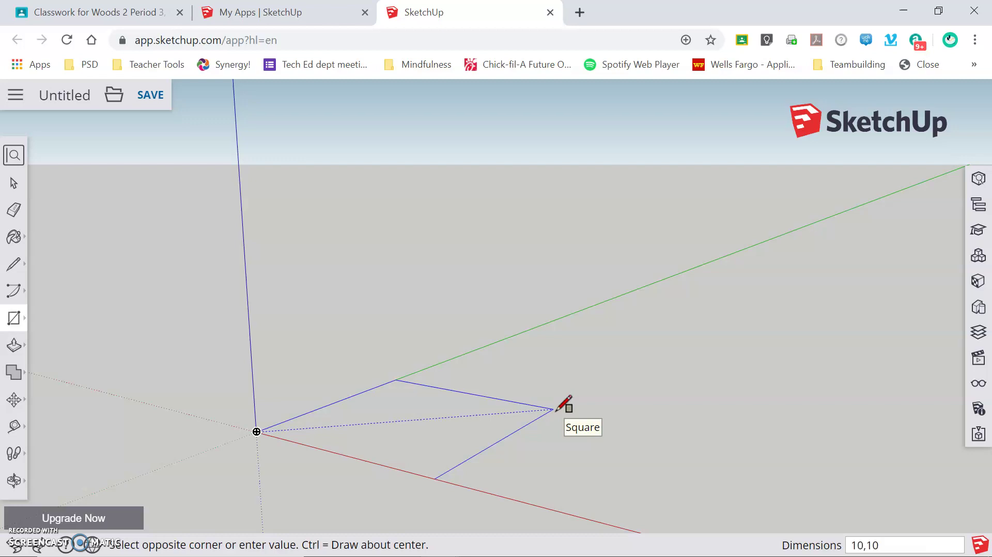
{"action": "key", "text": "Return"}
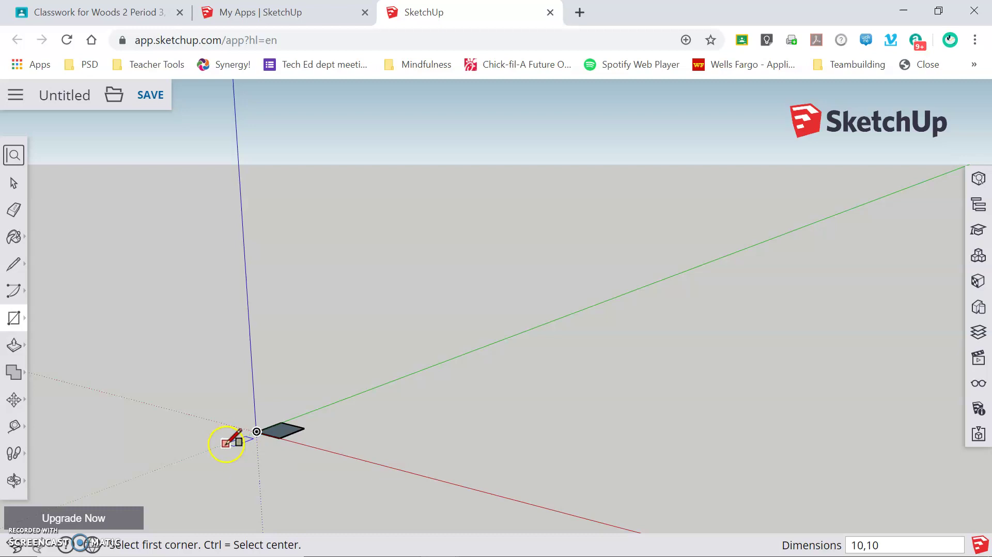
{"action": "scroll", "coordinate": [251, 443], "scroll_direction": "up", "scroll_amount": 2}
{"action": "scroll", "coordinate": [256, 444], "scroll_direction": "up", "scroll_amount": 5}
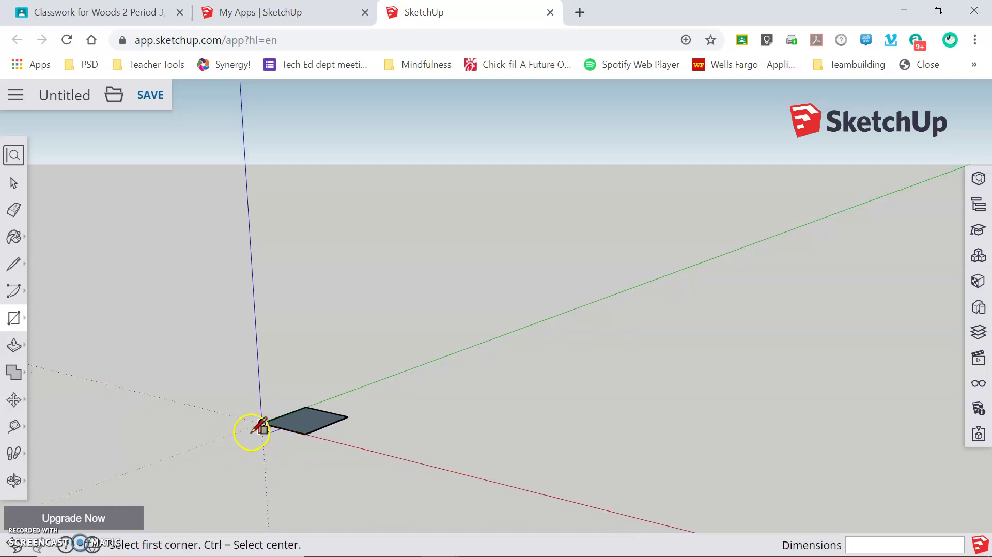
{"action": "scroll", "coordinate": [251, 430], "scroll_direction": "up", "scroll_amount": 5}
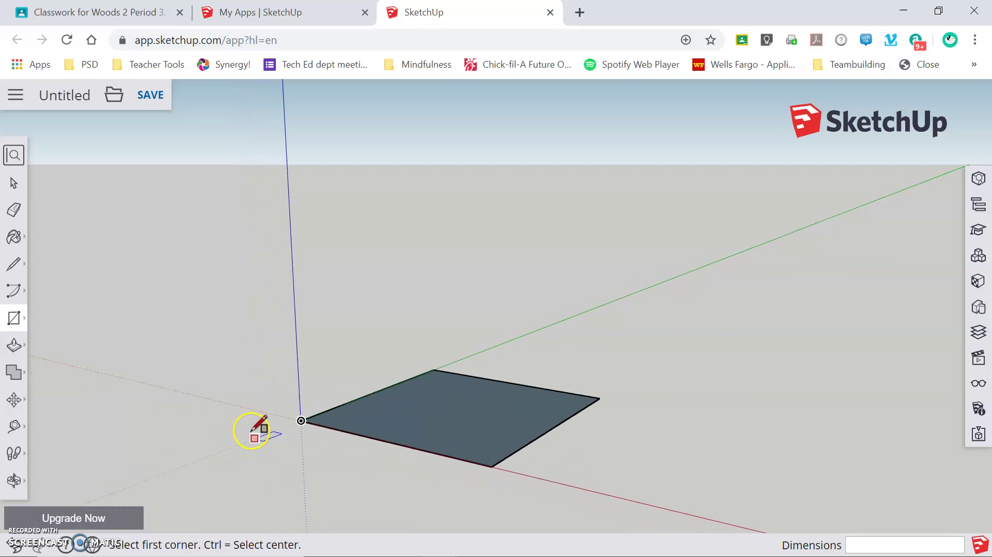
{"action": "scroll", "coordinate": [252, 430], "scroll_direction": "down", "scroll_amount": 5}
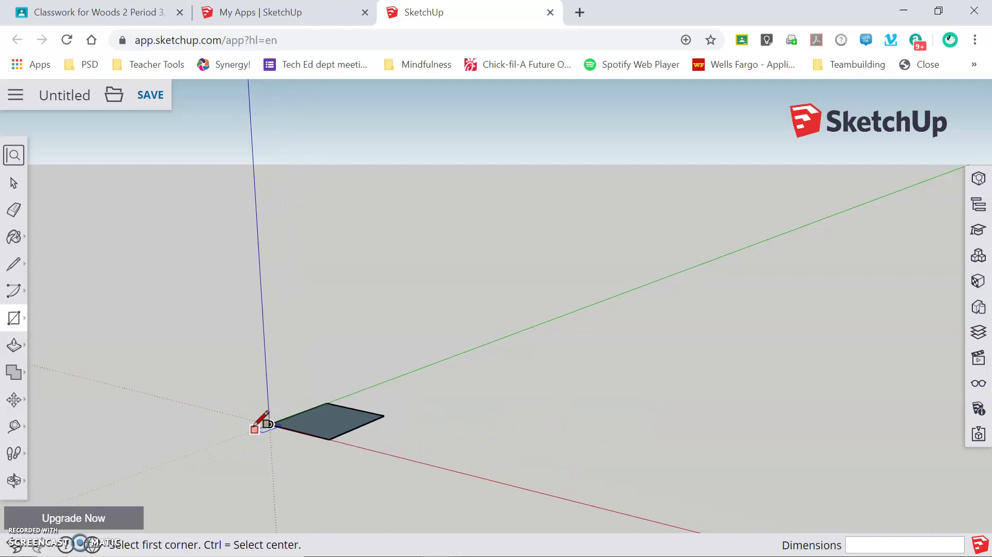
{"action": "scroll", "coordinate": [258, 423], "scroll_direction": "up", "scroll_amount": 3}
{"action": "key", "text": "o"}
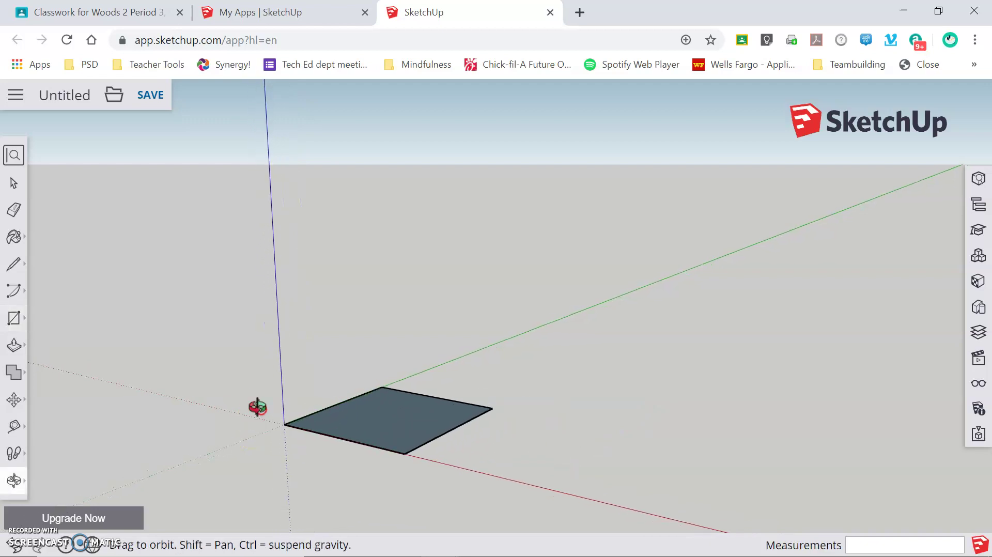
{"action": "left_click_drag", "start_coordinate": [254, 406], "coordinate": [312, 519]}
{"action": "key", "text": "r"}
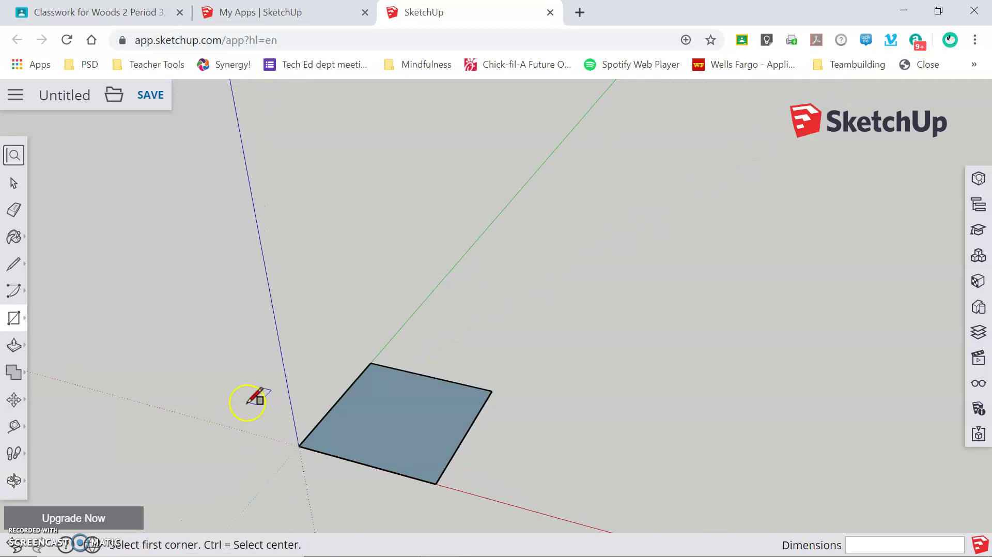
{"action": "scroll", "coordinate": [262, 419], "scroll_direction": "down", "scroll_amount": 3}
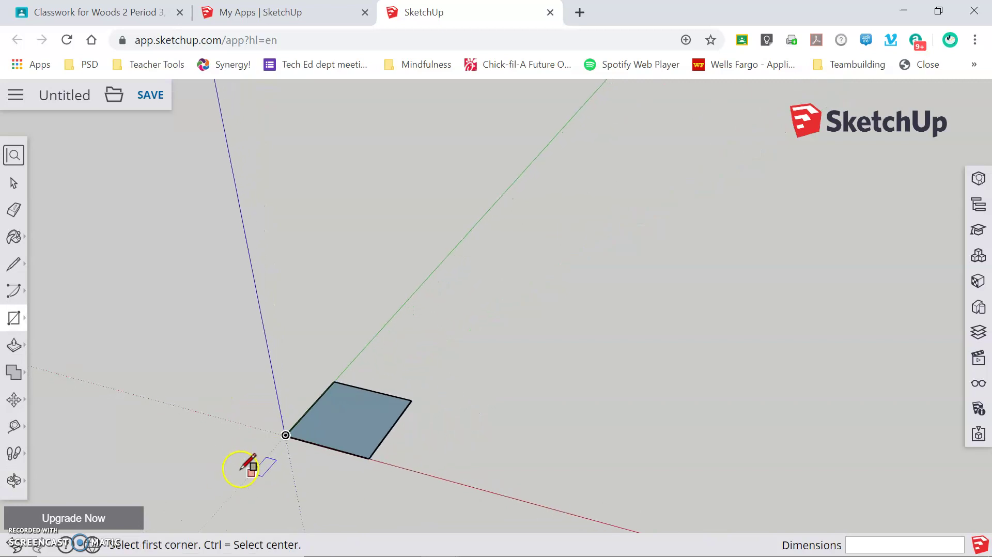
{"action": "scroll", "coordinate": [243, 469], "scroll_direction": "up", "scroll_amount": 5}
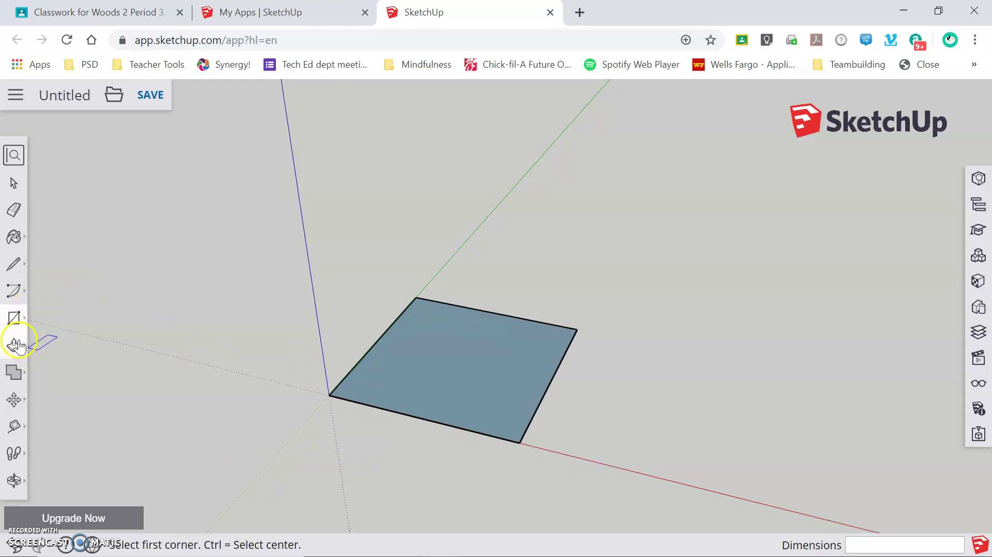
{"action": "key", "text": "o"}
{"action": "left_click_drag", "start_coordinate": [581, 450], "coordinate": [576, 394]}
{"action": "key", "text": "r"}
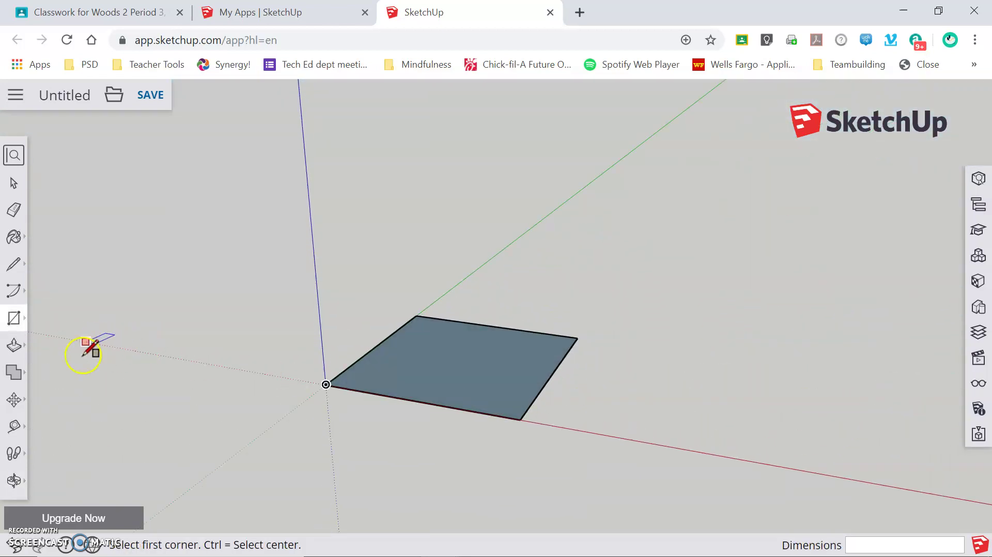
Push/pull the square up 12 into a 1' tall box and orbit to inspect it
{"action": "left_click", "coordinate": [14, 345]}
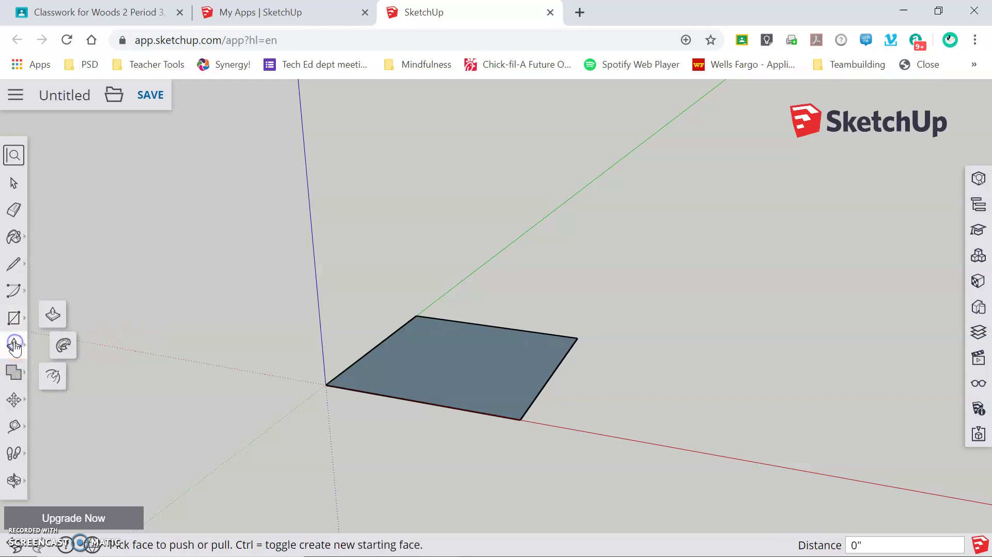
{"action": "left_click", "coordinate": [51, 315]}
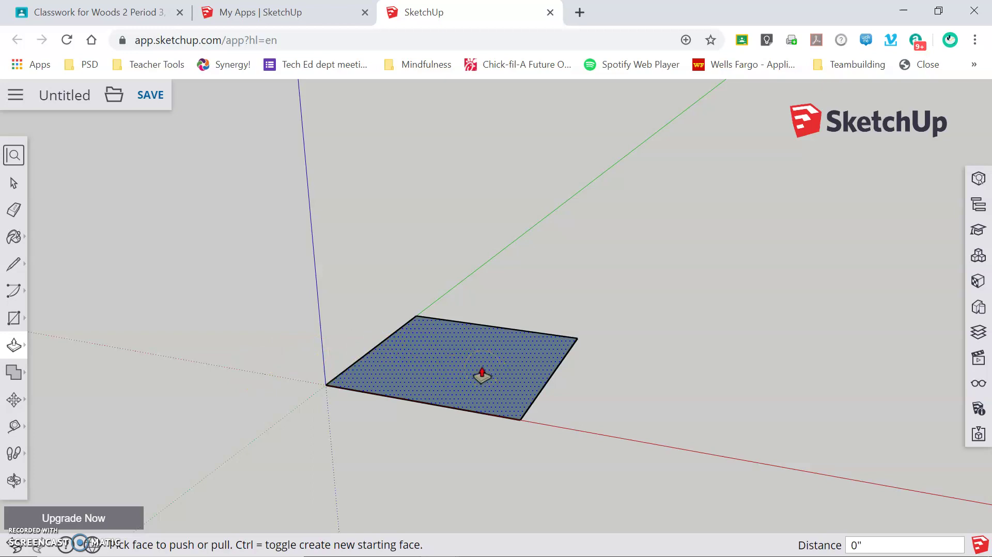
{"action": "left_click_drag", "start_coordinate": [482, 374], "coordinate": [483, 228]}
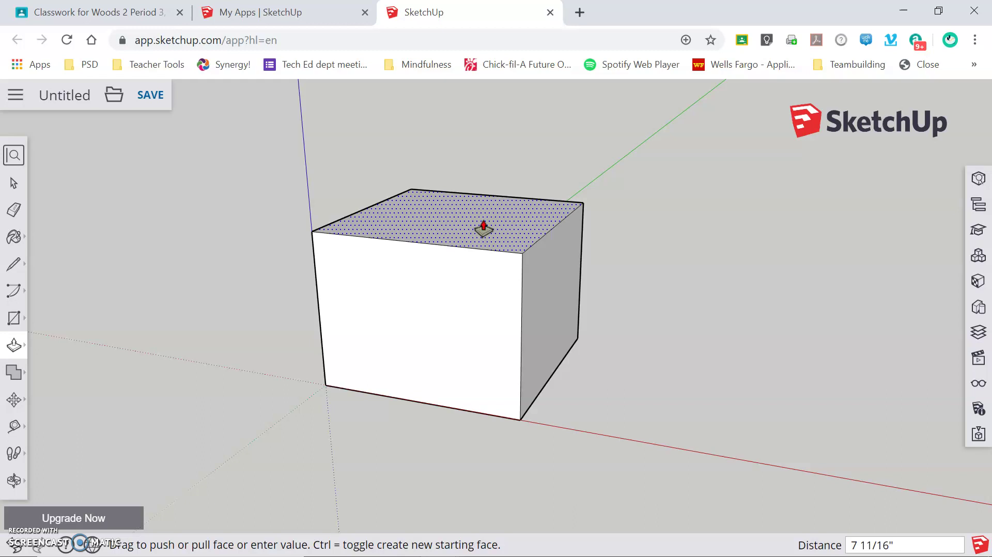
{"action": "key", "text": "Return"}
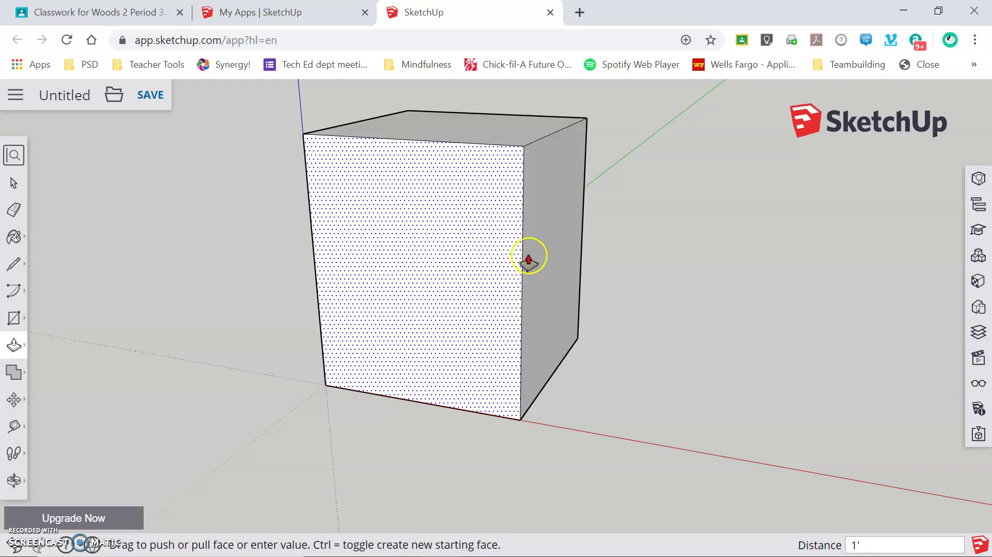
{"action": "middle_click_drag", "start_coordinate": [686, 195], "coordinate": [667, 211]}
{"action": "left_click_drag", "start_coordinate": [667, 211], "coordinate": [711, 295]}
{"action": "key", "text": "p"}
{"action": "middle_click_drag", "start_coordinate": [468, 434], "coordinate": [448, 414]}
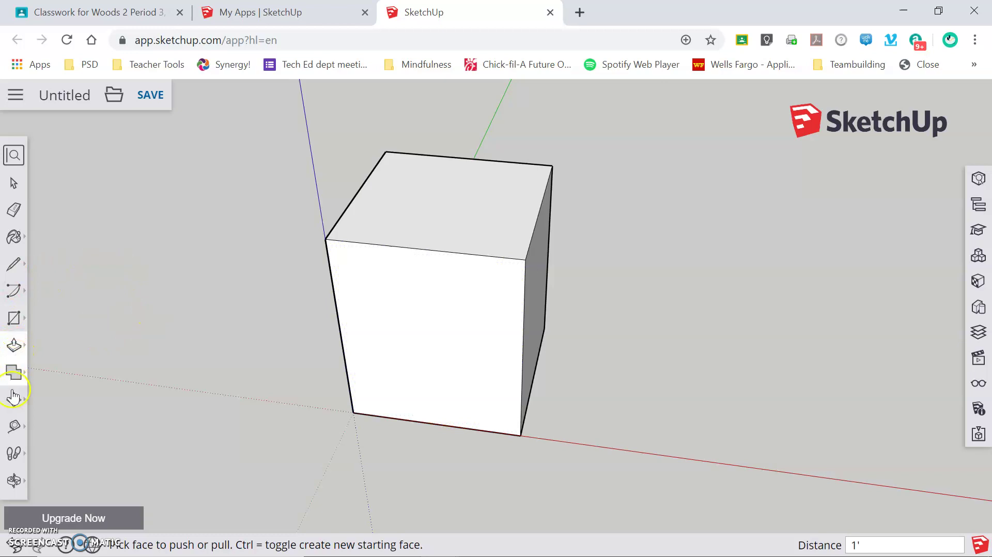
{"action": "left_click", "coordinate": [14, 427]}
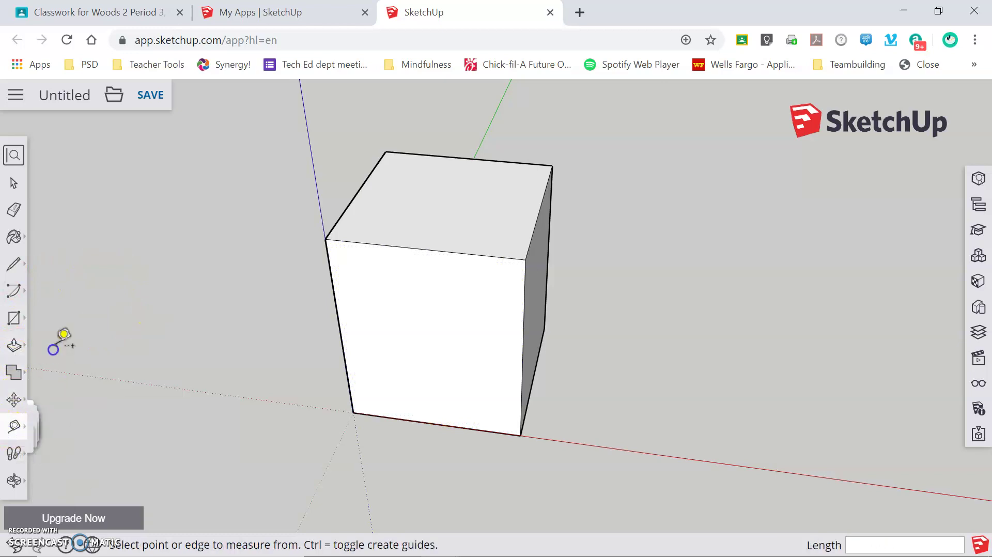
{"action": "left_click", "coordinate": [326, 239]}
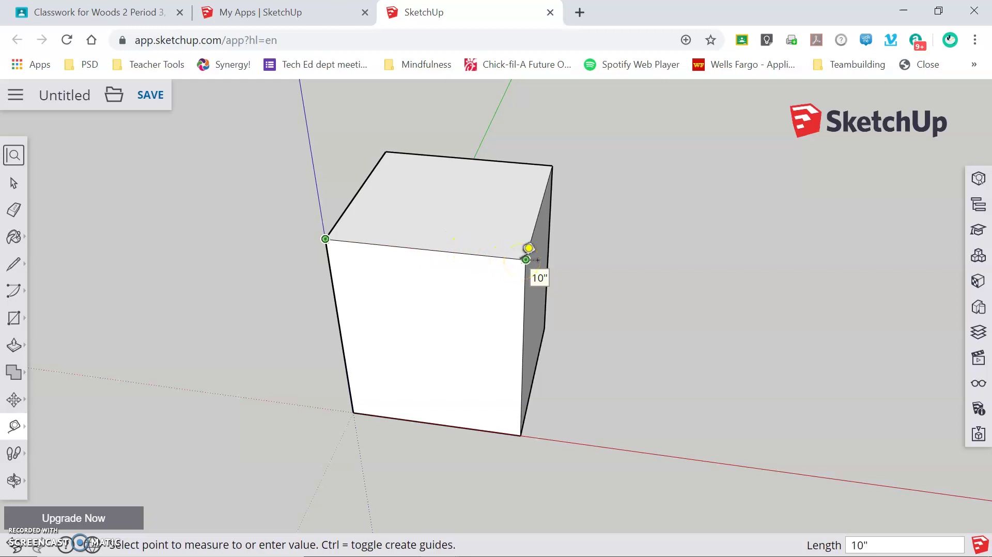
{"action": "left_click_drag", "start_coordinate": [526, 258], "coordinate": [354, 411]}
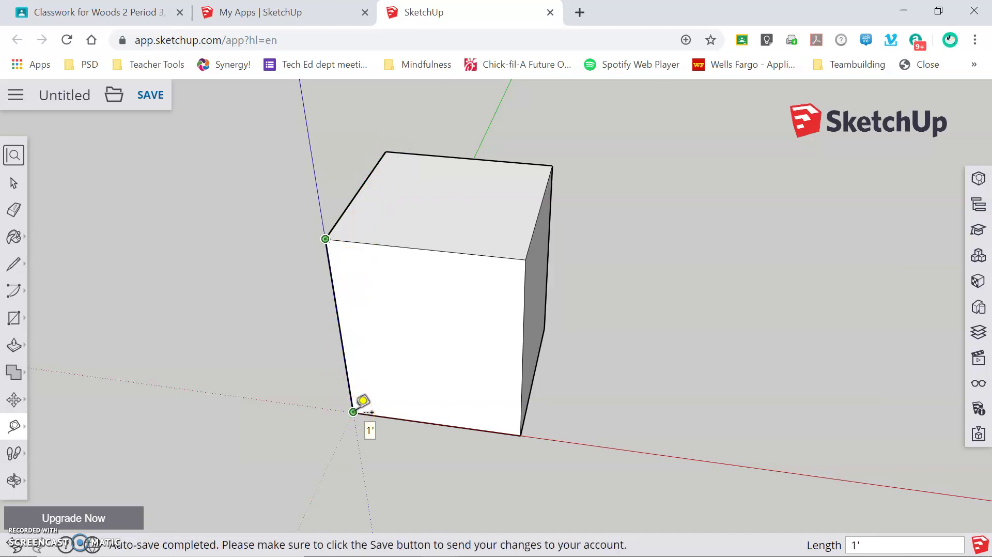
{"action": "left_click_drag", "start_coordinate": [353, 412], "coordinate": [453, 325]}
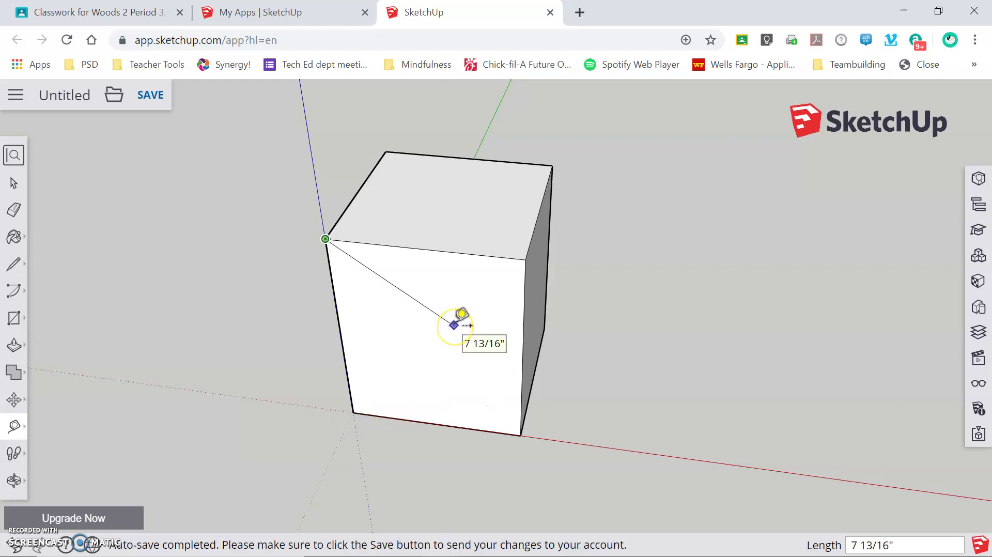
{"action": "key", "text": "Escape"}
{"action": "left_click_drag", "start_coordinate": [405, 281], "coordinate": [325, 238]}
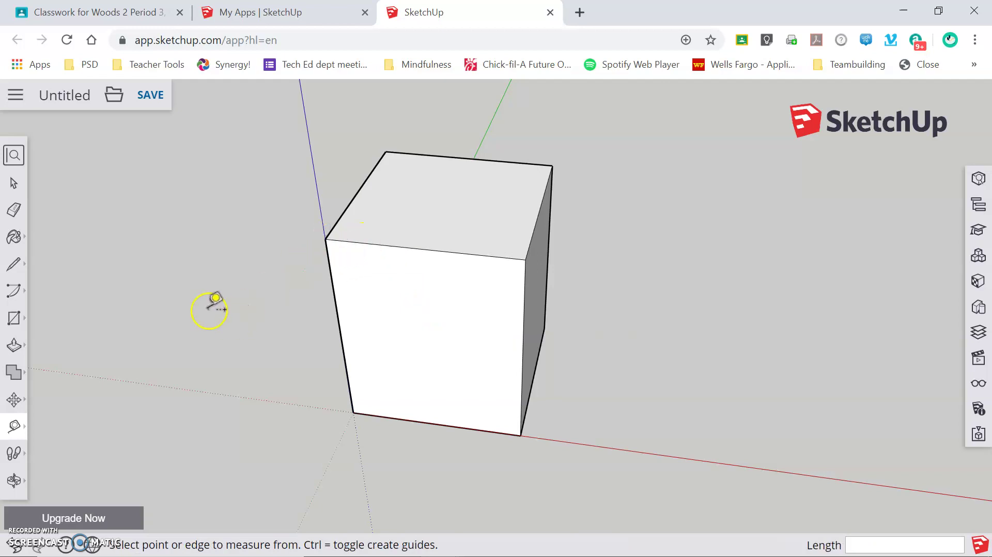
{"action": "left_click", "coordinate": [13, 402]}
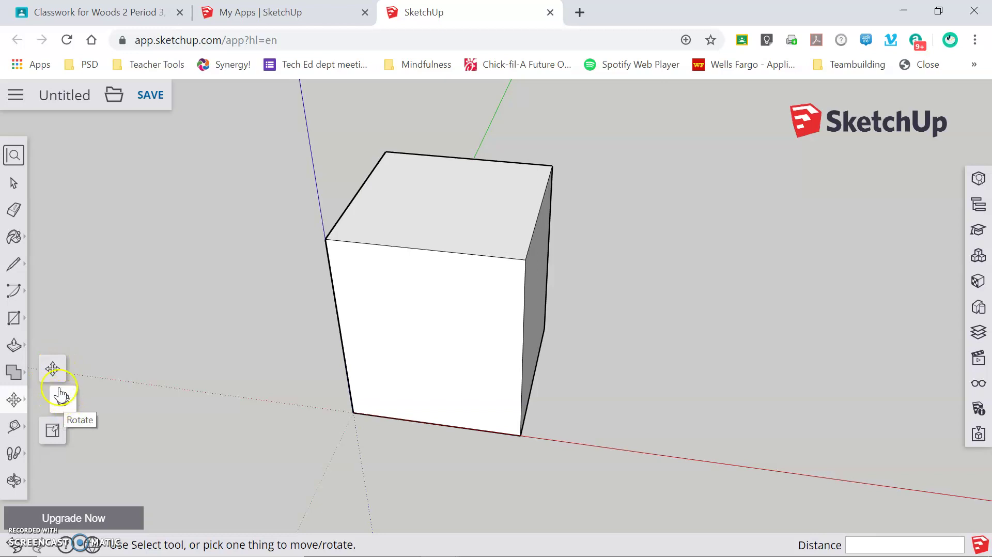
{"action": "left_click", "coordinate": [52, 370]}
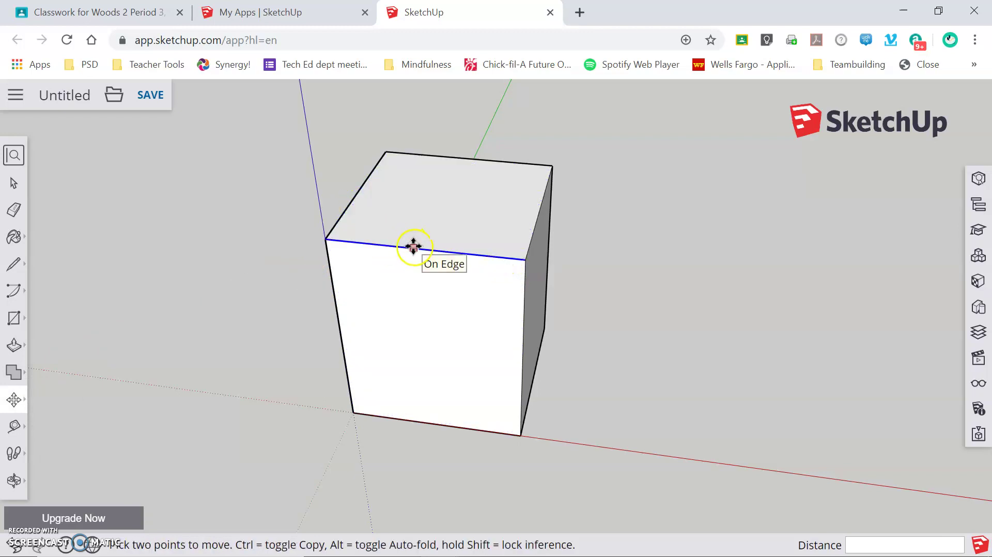
{"action": "mouse_move", "coordinate": [428, 249]}
{"action": "left_mouse_down"}
{"action": "mouse_move", "coordinate": [339, 328]}
{"action": "mouse_move", "coordinate": [197, 284]}
{"action": "mouse_move", "coordinate": [374, 369]}
{"action": "mouse_move", "coordinate": [567, 338]}
{"action": "mouse_move", "coordinate": [614, 219]}
{"action": "mouse_move", "coordinate": [443, 152]}
{"action": "mouse_move", "coordinate": [412, 208]}
{"action": "mouse_move", "coordinate": [414, 246]}
{"action": "mouse_move", "coordinate": [435, 252]}
{"action": "mouse_move", "coordinate": [407, 233]}
{"action": "mouse_move", "coordinate": [414, 240]}
{"action": "left_mouse_up"}
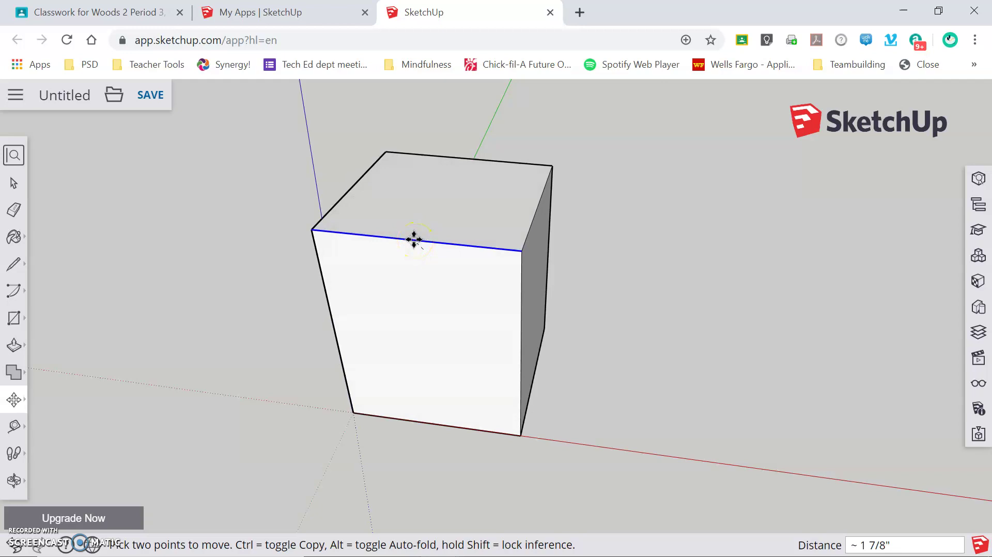
{"action": "key", "text": "Escape"}
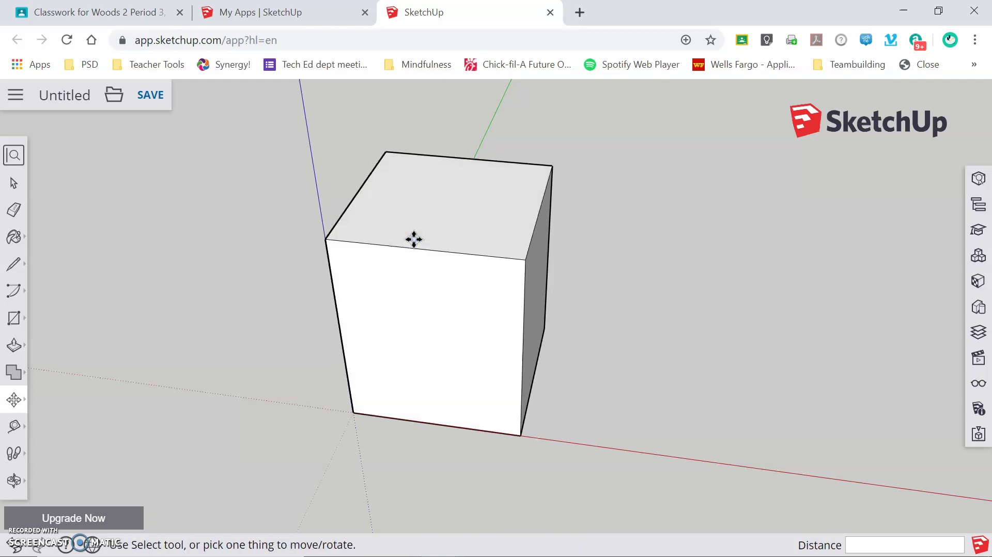
{"action": "left_click", "coordinate": [544, 371]}
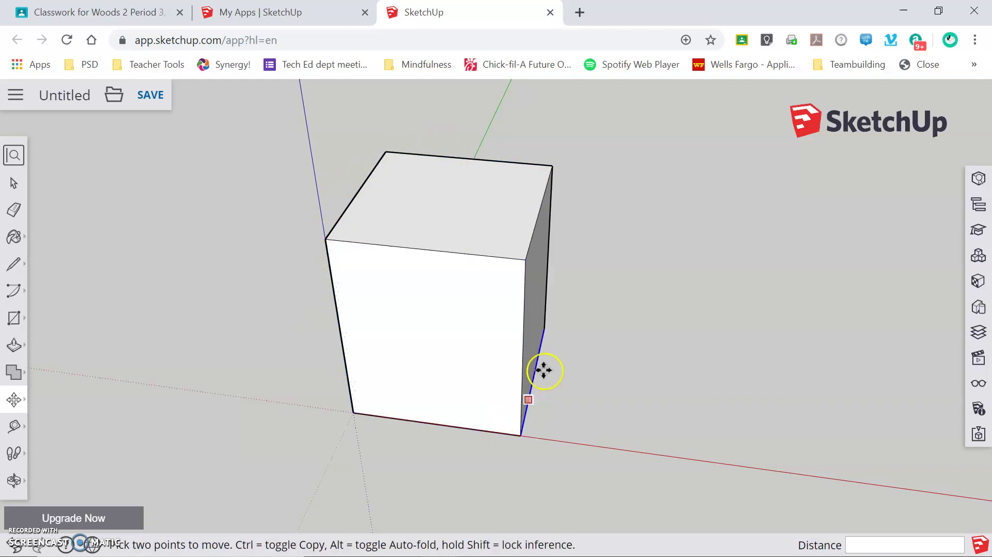
{"action": "key", "text": "o"}
{"action": "left_click_drag", "start_coordinate": [558, 264], "coordinate": [406, 257]}
{"action": "key", "text": "m"}
{"action": "left_click", "coordinate": [426, 234]}
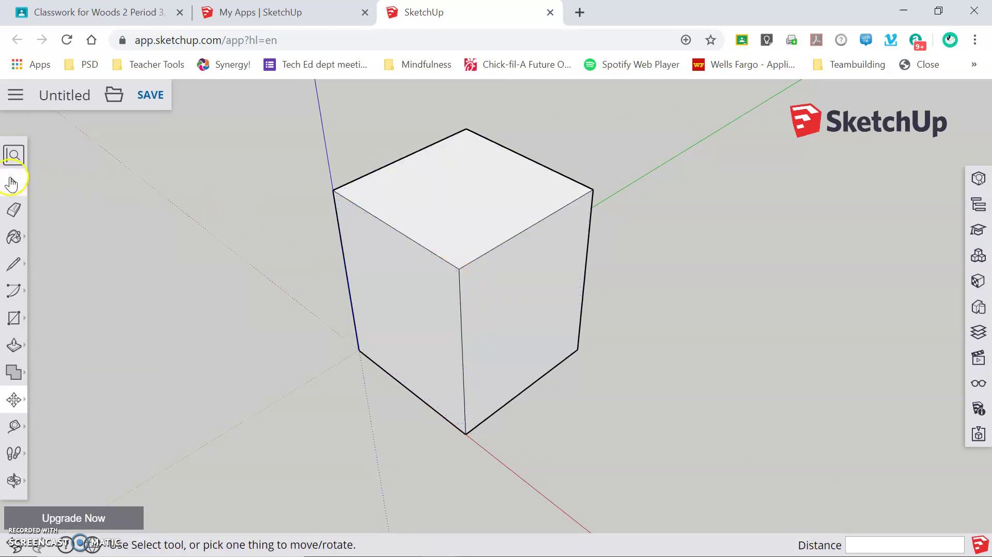
Select all faces and edges of the box and orbit to a corner view
{"action": "left_click", "coordinate": [11, 185]}
{"action": "left_click", "coordinate": [203, 226]}
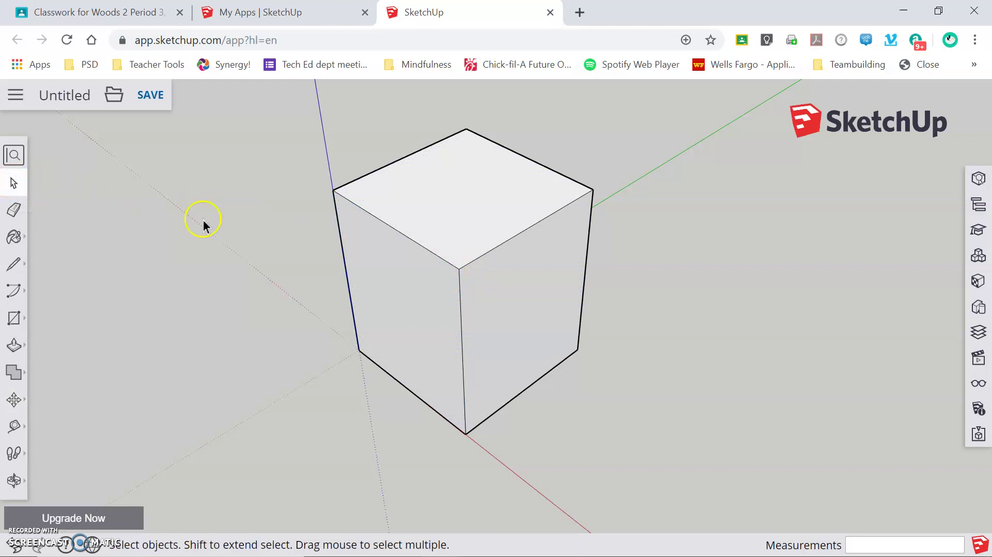
{"action": "triple_click", "coordinate": [451, 231]}
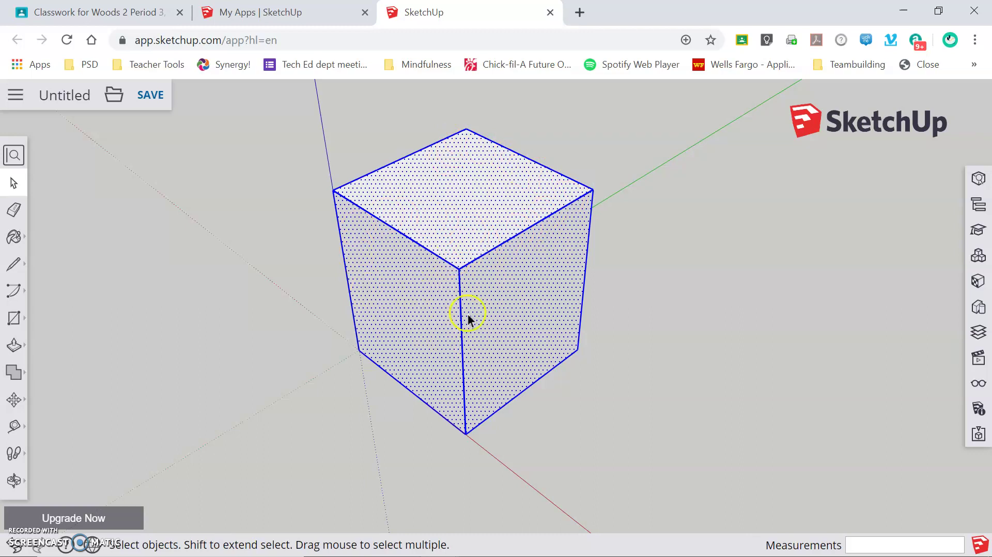
{"action": "middle_click_drag", "start_coordinate": [546, 375], "coordinate": [976, 407]}
{"action": "middle_click_drag", "start_coordinate": [374, 326], "coordinate": [658, 405]}
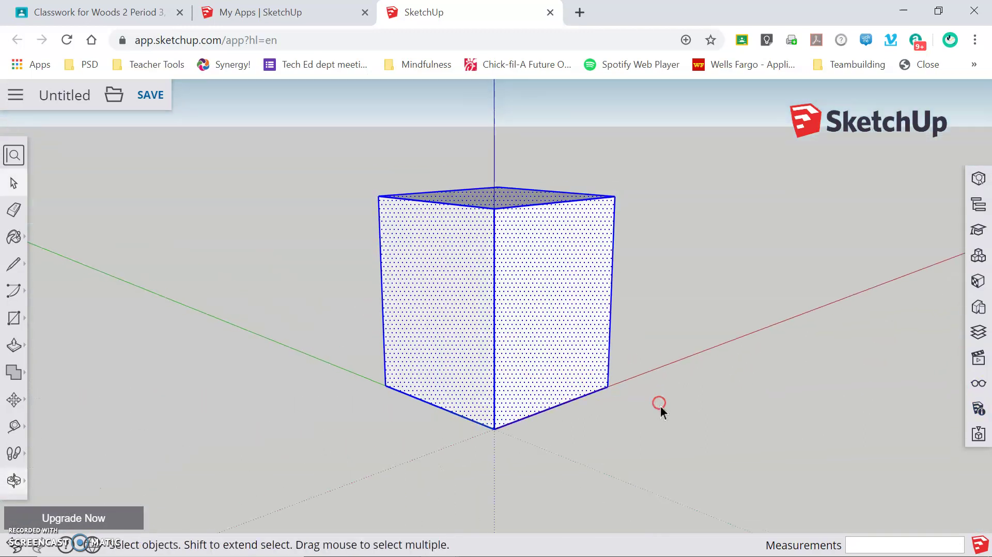
Make the selected box a group, then reselect it as one piece
{"action": "right_click", "coordinate": [541, 316]}
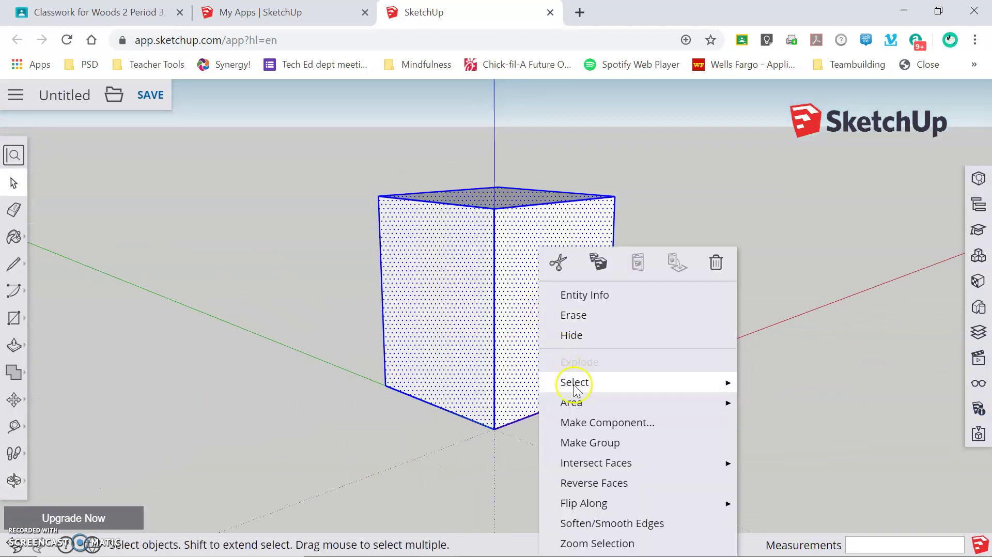
{"action": "left_click", "coordinate": [589, 443]}
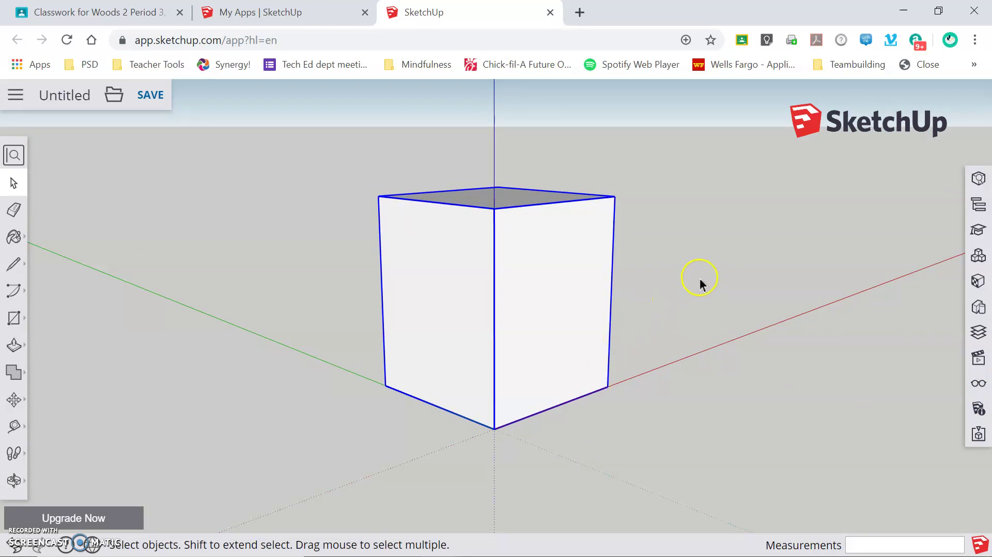
{"action": "left_click", "coordinate": [725, 258]}
{"action": "middle_click_drag", "start_coordinate": [751, 231], "coordinate": [478, 290]}
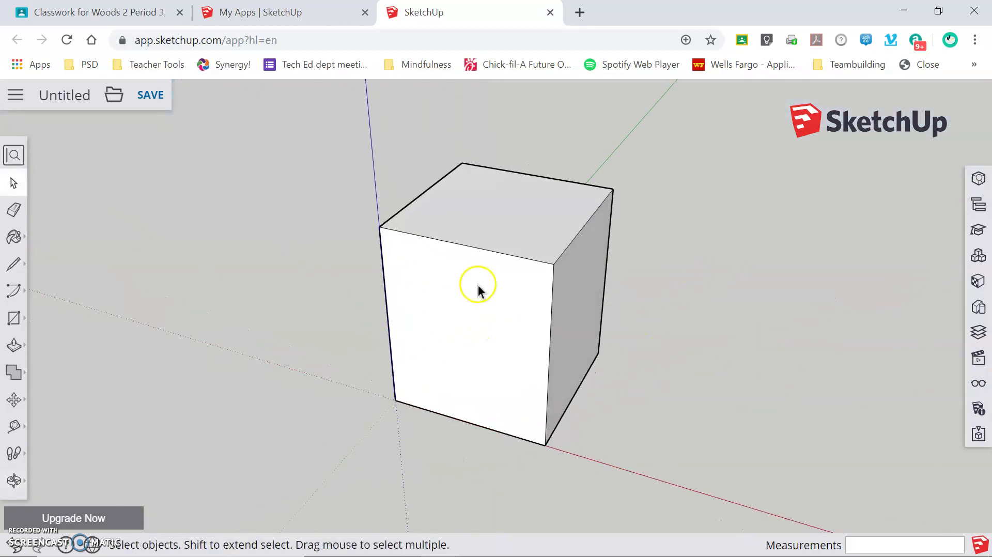
{"action": "left_click", "coordinate": [448, 223]}
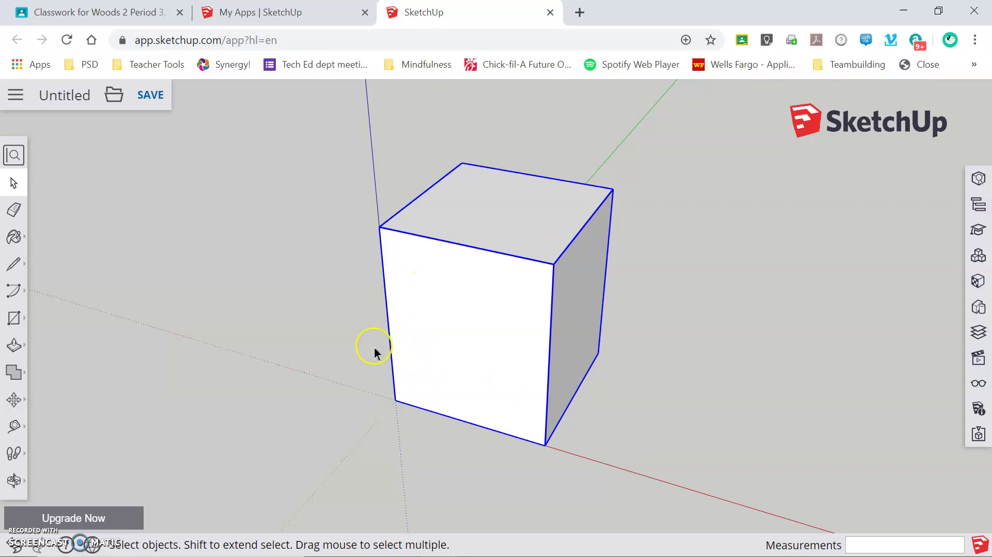
Move the box group 8 inches along the red axis
{"action": "left_click", "coordinate": [14, 400]}
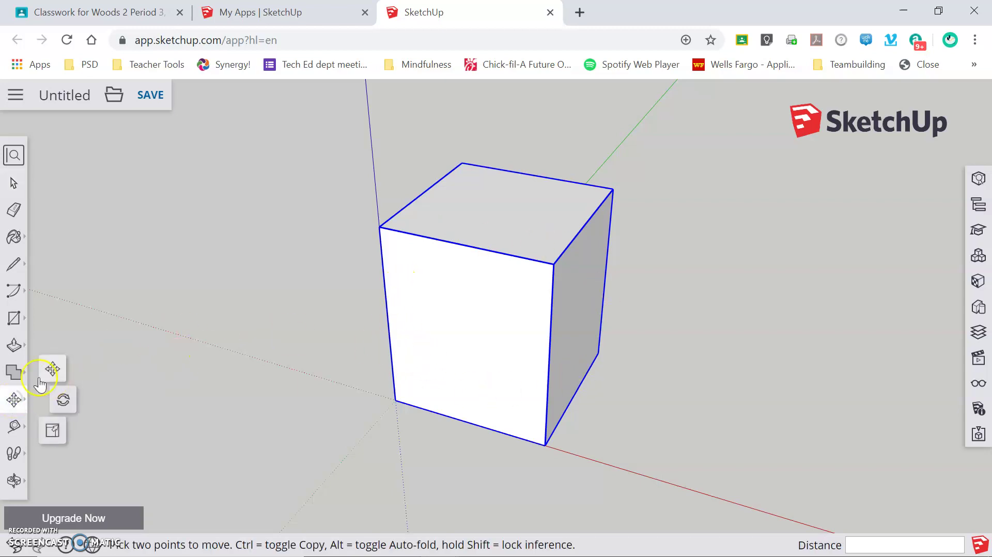
{"action": "left_click", "coordinate": [439, 289]}
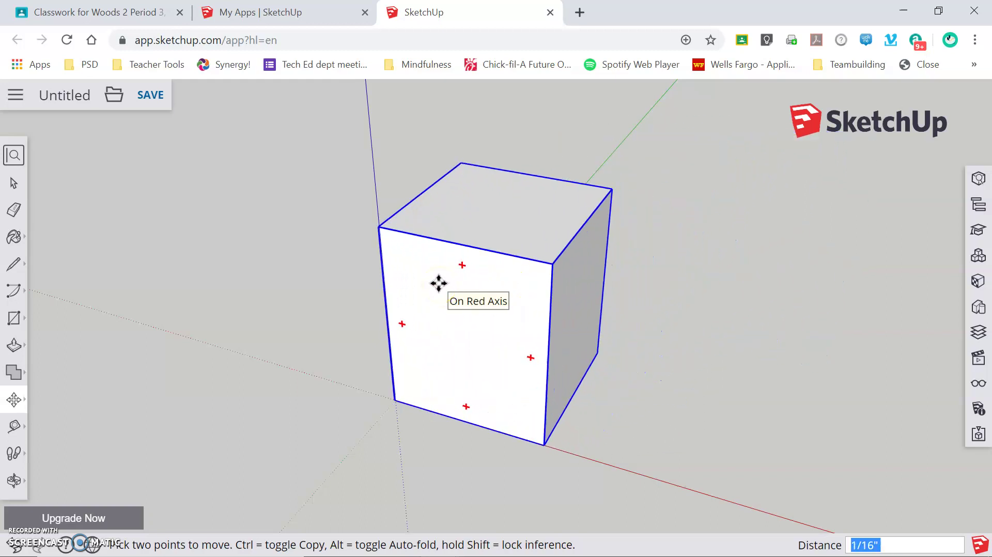
{"action": "left_click", "coordinate": [438, 283]}
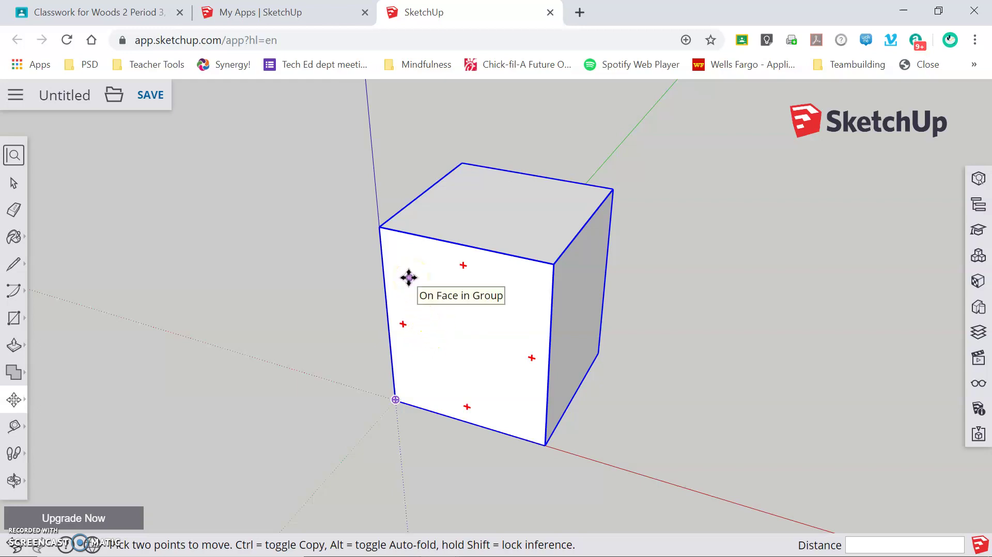
{"action": "left_click_drag", "start_coordinate": [411, 278], "coordinate": [488, 302]}
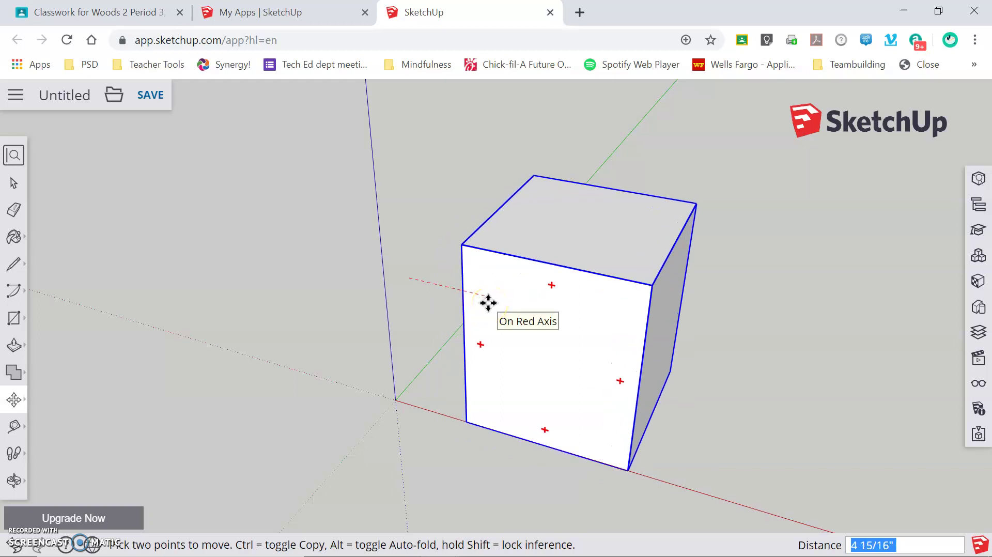
{"action": "type", "text": "8"}
{"action": "key", "text": "Return"}
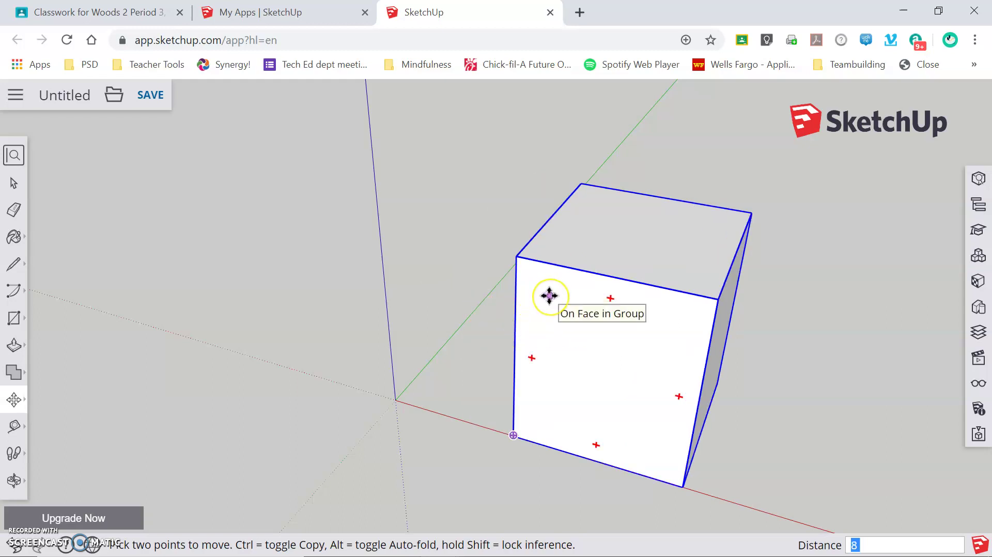
Copy the box 17 inches left along the red axis
{"action": "left_click_drag", "start_coordinate": [549, 295], "coordinate": [474, 284]}
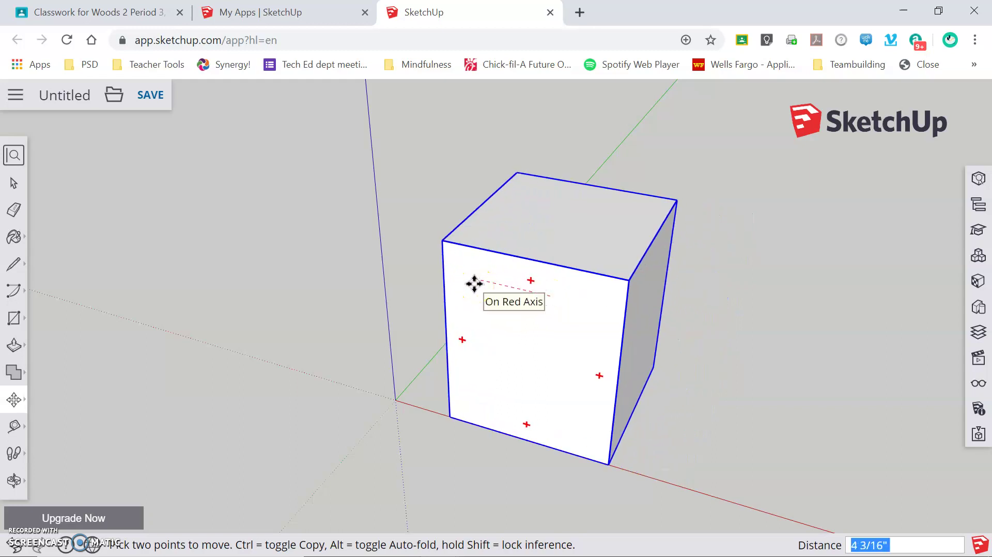
{"action": "key", "text": "ctrl"}
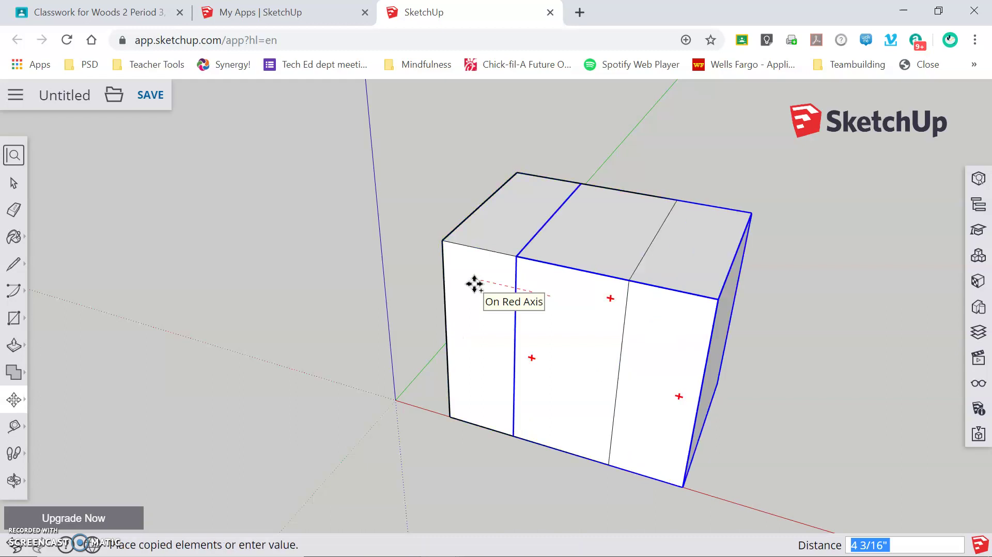
{"action": "left_click_drag", "start_coordinate": [475, 283], "coordinate": [261, 221]}
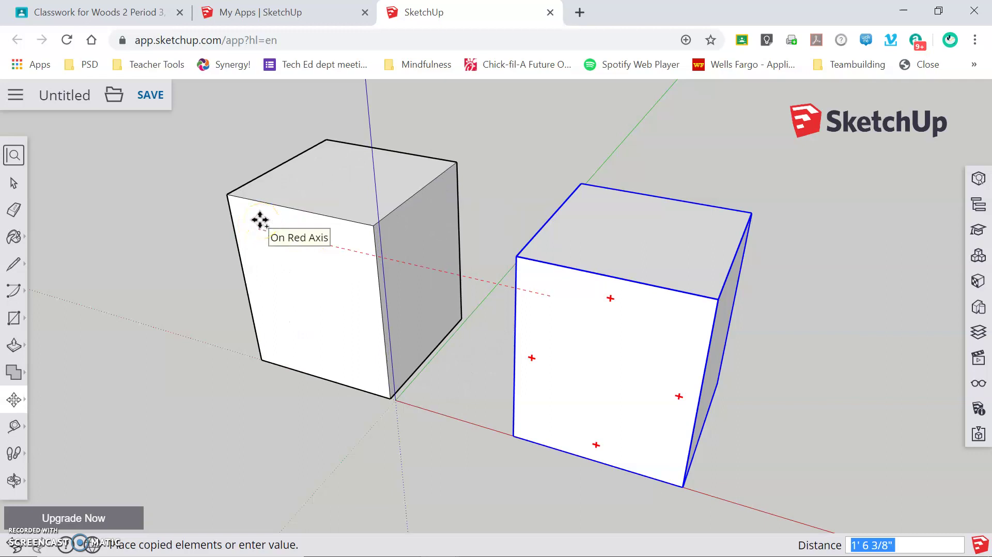
{"action": "key", "text": "Return"}
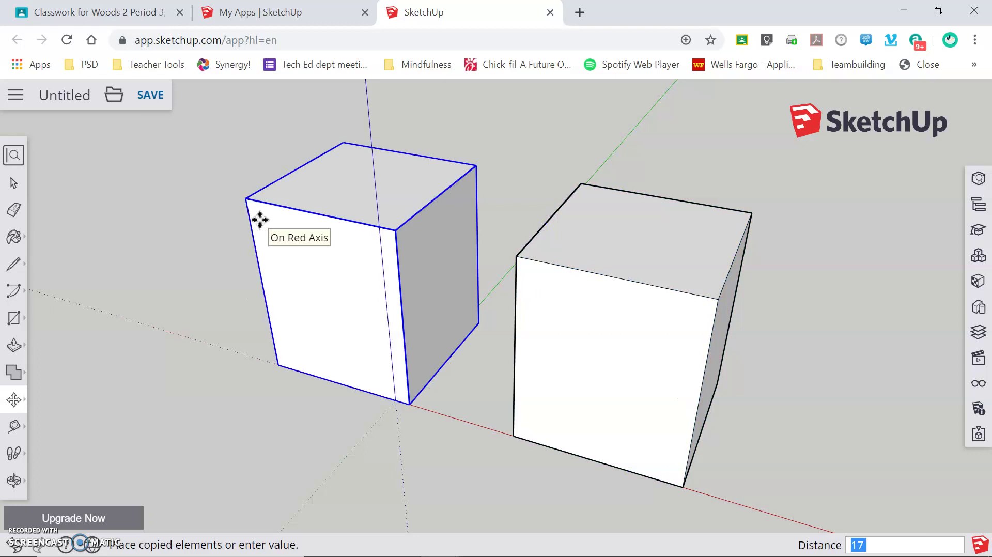
Place a second copy further left and orbit to view all three boxes
{"action": "left_click_drag", "start_coordinate": [260, 220], "coordinate": [153, 200]}
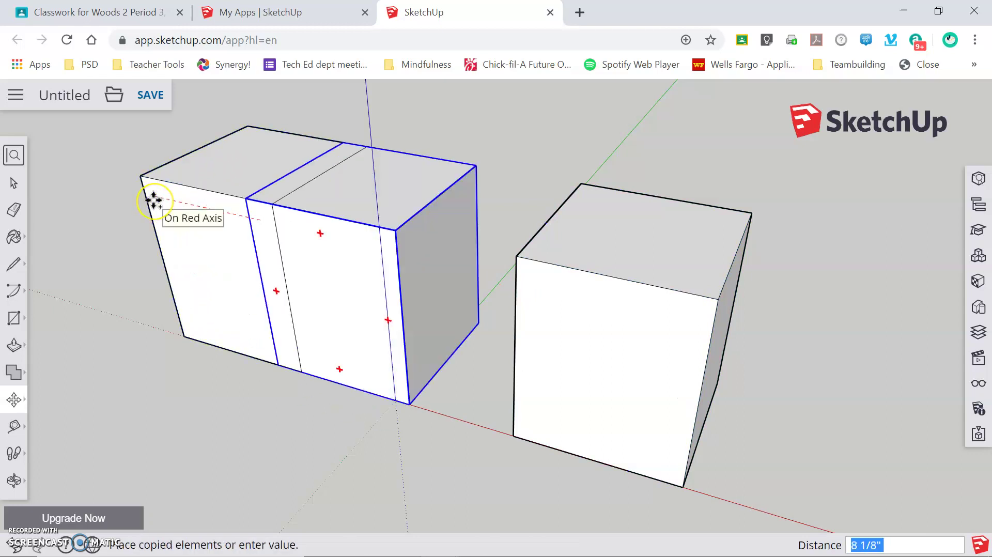
{"action": "scroll", "coordinate": [154, 201], "scroll_direction": "down", "scroll_amount": 3}
{"action": "left_click", "coordinate": [153, 200]}
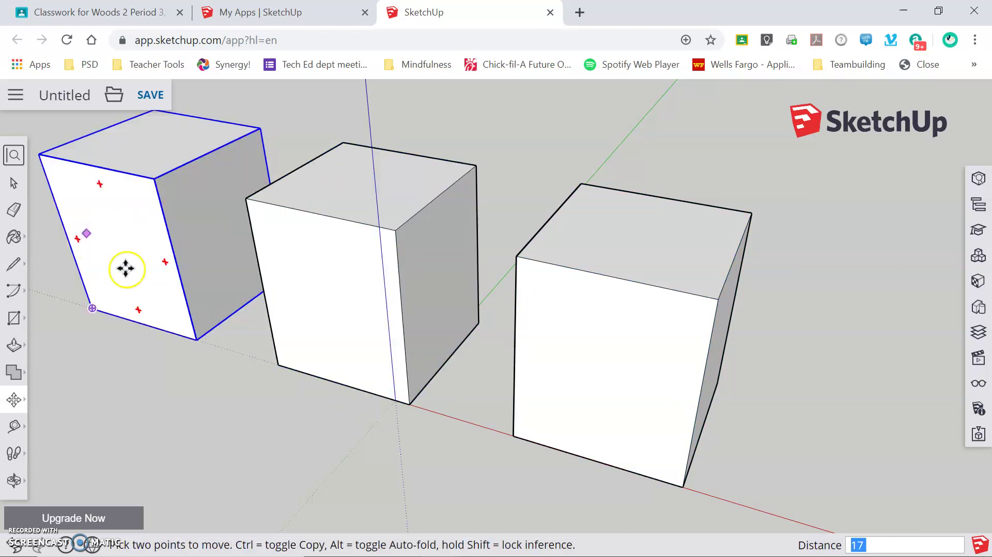
{"action": "scroll", "coordinate": [126, 268], "scroll_direction": "up", "scroll_amount": 3}
{"action": "middle_click_drag", "start_coordinate": [126, 268], "coordinate": [321, 312]}
{"action": "scroll", "coordinate": [361, 378], "scroll_direction": "down", "scroll_amount": 5}
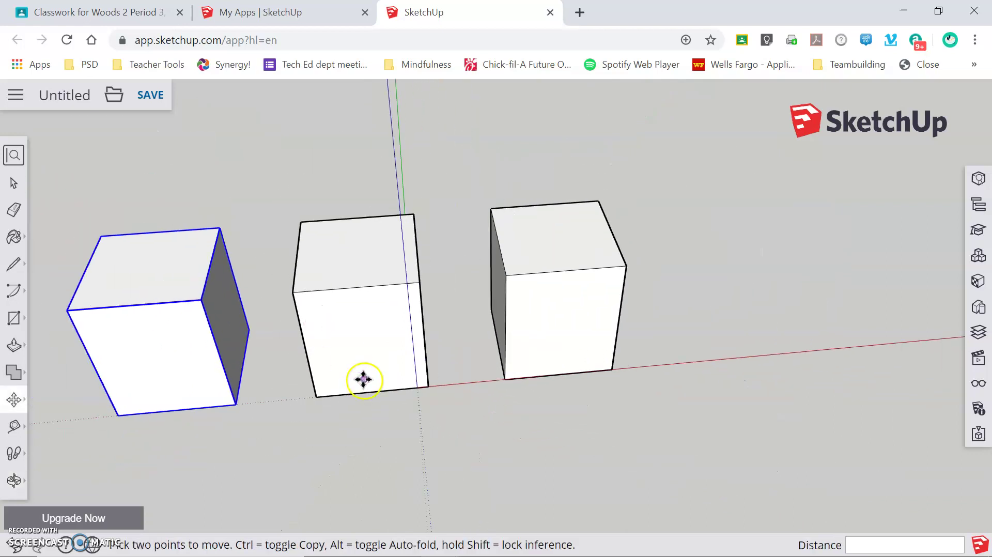
{"action": "middle_click_drag", "start_coordinate": [446, 364], "coordinate": [434, 272]}
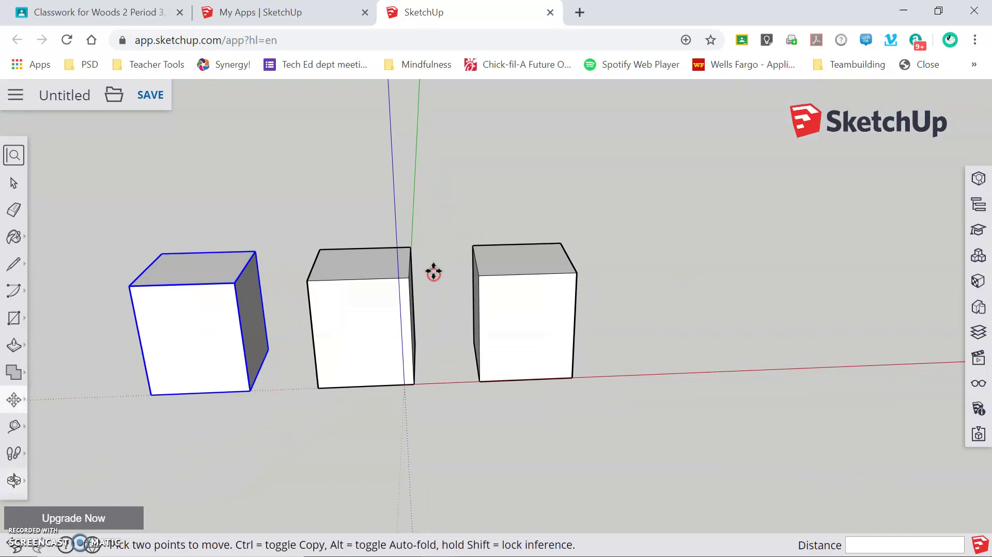
{"action": "key", "text": "q"}
{"action": "key", "text": "m"}
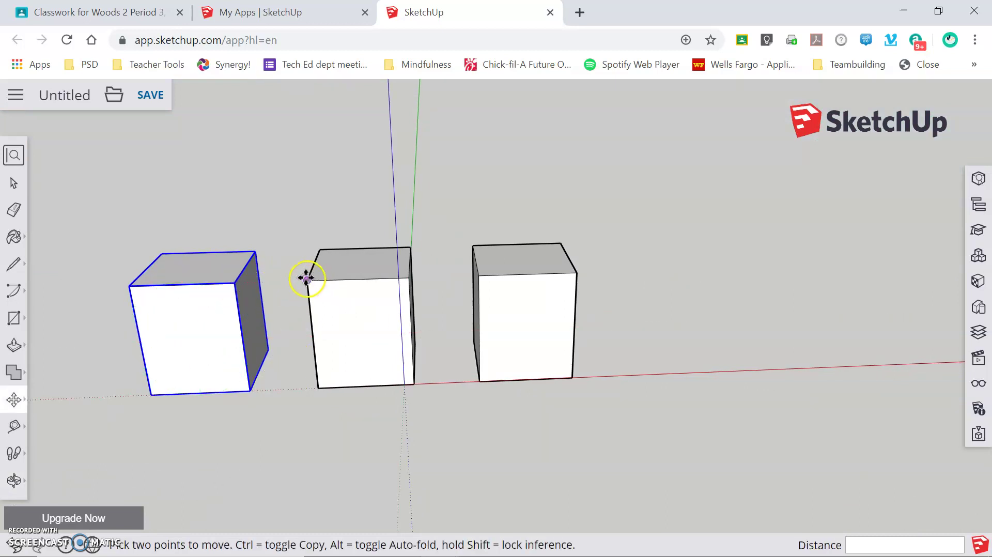
{"action": "mouse_move", "coordinate": [162, 273]}
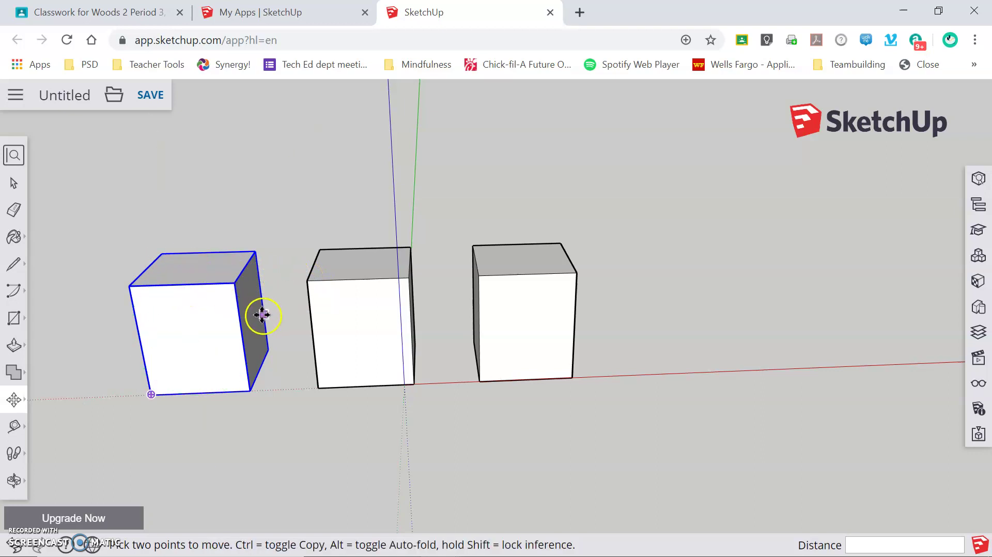
Rotate the leftmost box 45° about its front-face centre, starting from the red axis
{"action": "mouse_move", "coordinate": [170, 348]}
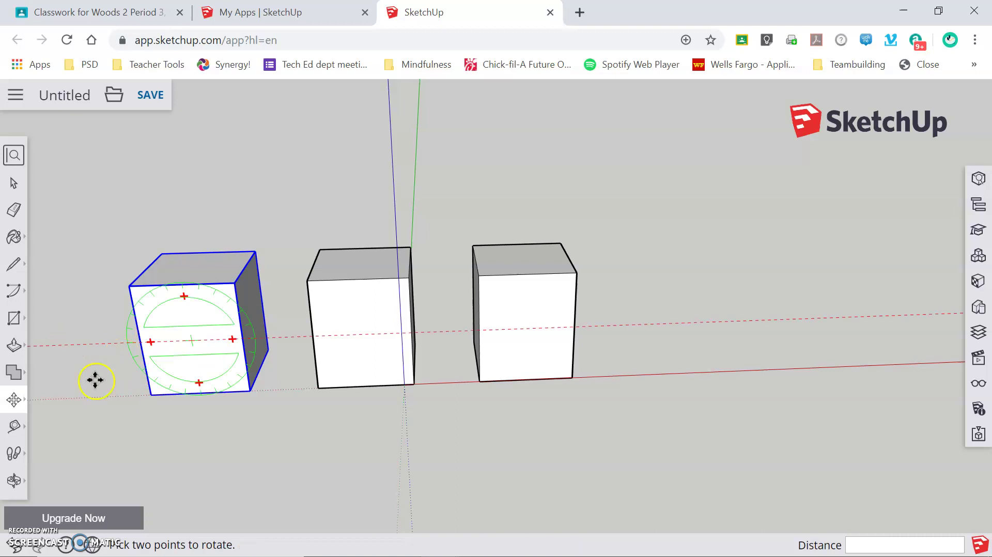
{"action": "left_click", "coordinate": [14, 400]}
{"action": "left_click", "coordinate": [62, 401]}
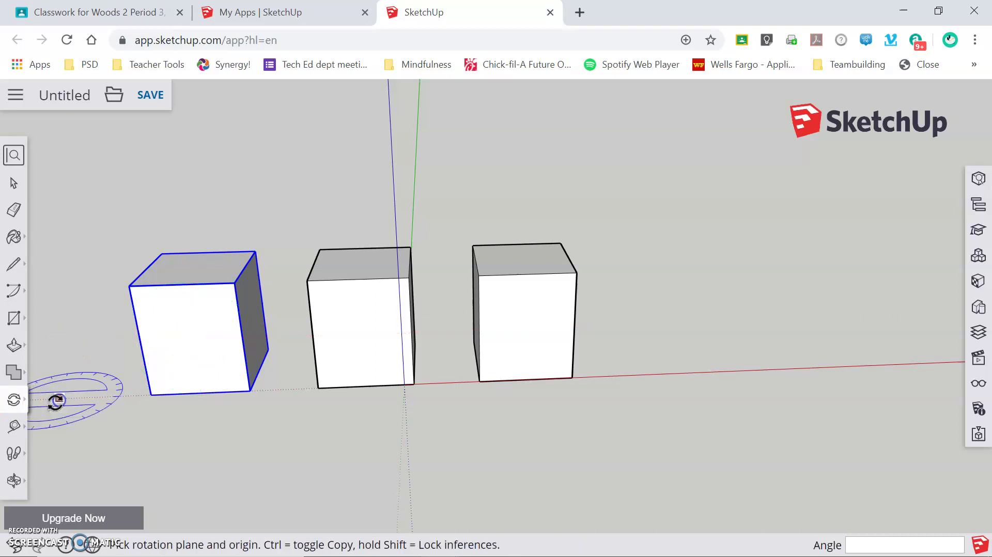
{"action": "left_click", "coordinate": [187, 338]}
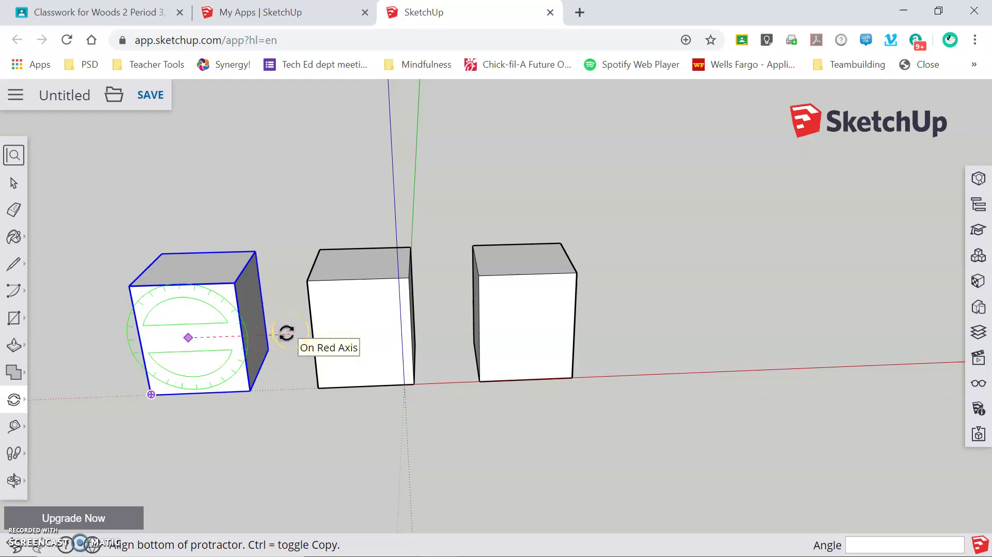
{"action": "left_click", "coordinate": [286, 332]}
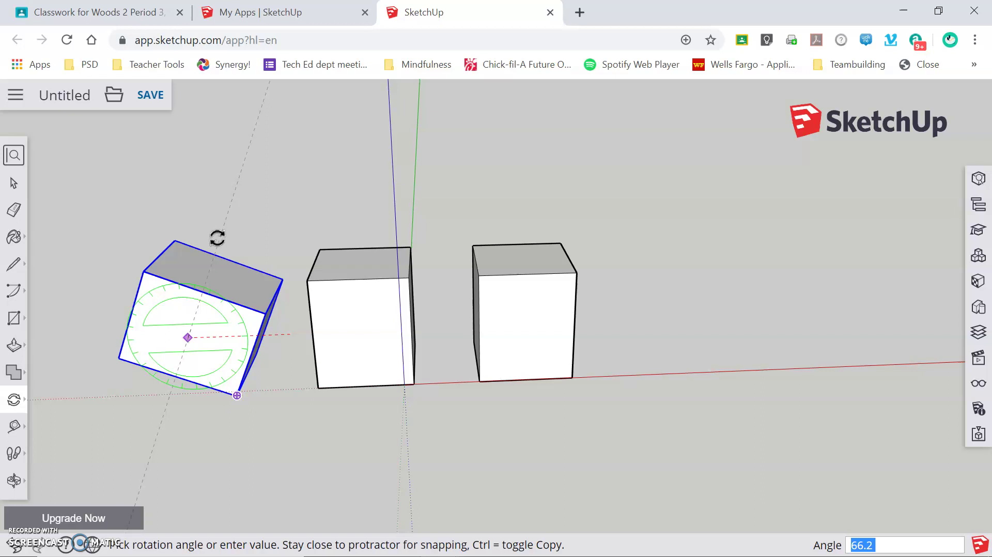
{"action": "key", "text": "Return"}
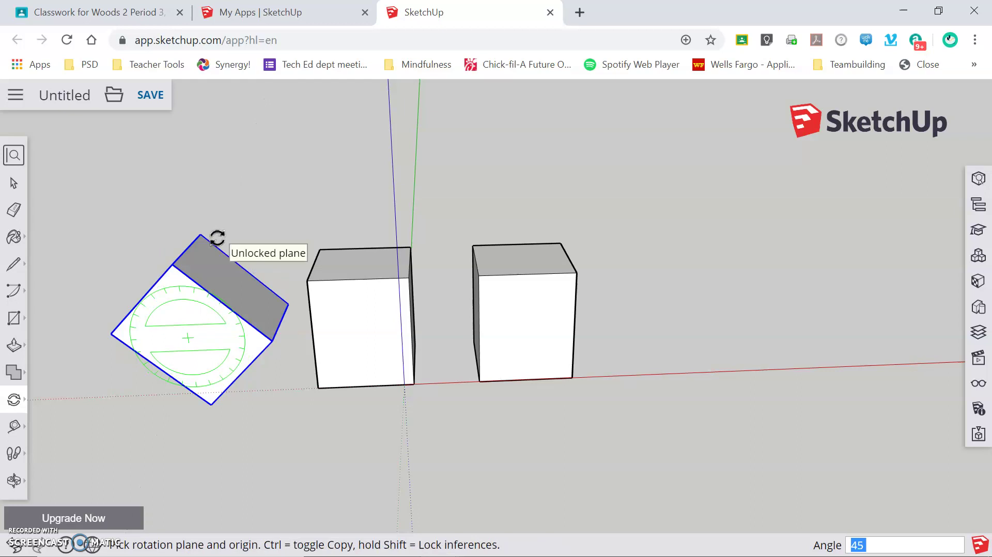
{"action": "left_click", "coordinate": [196, 378]}
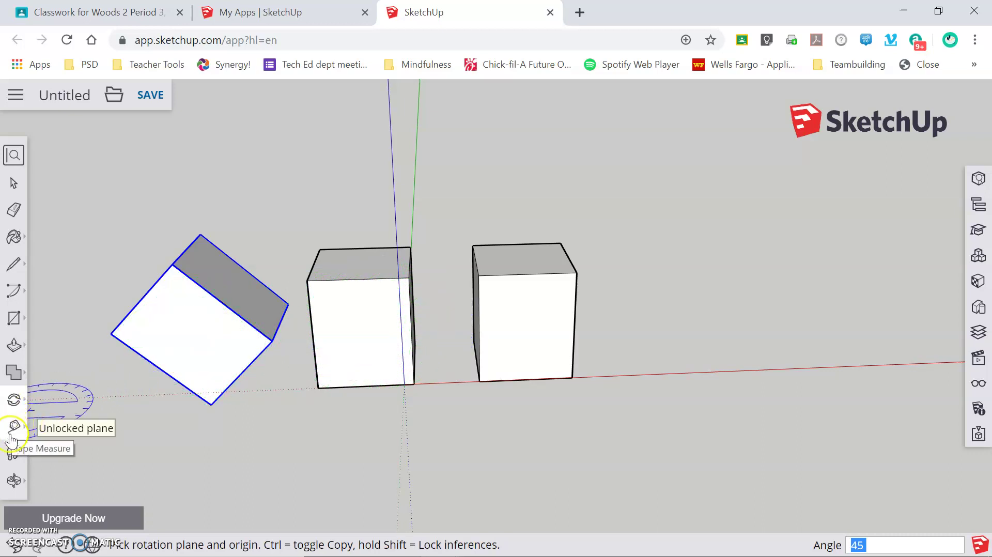
{"action": "left_click", "coordinate": [14, 483]}
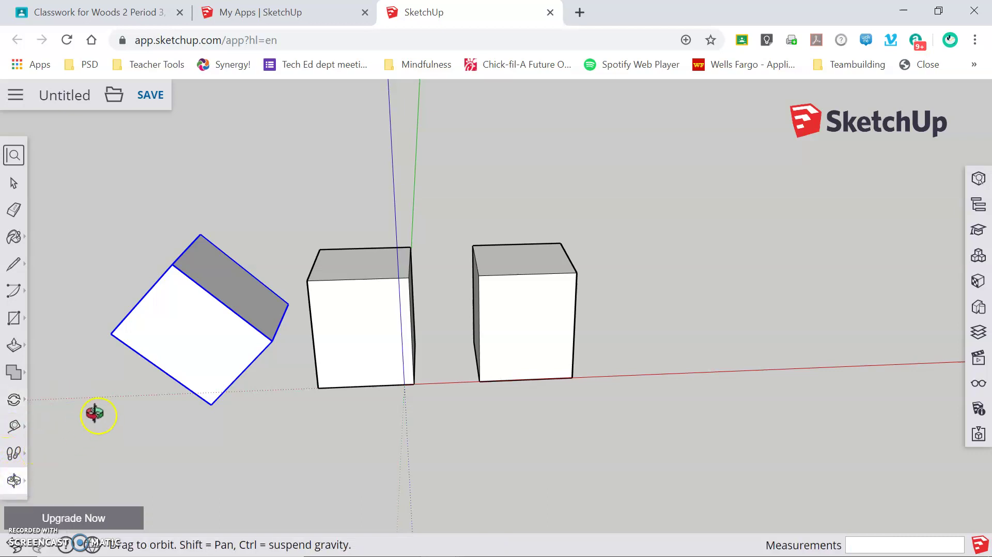
{"action": "mouse_move", "coordinate": [107, 400]}
{"action": "left_mouse_down"}
{"action": "mouse_move", "coordinate": [138, 418]}
{"action": "mouse_move", "coordinate": [389, 317]}
{"action": "mouse_move", "coordinate": [237, 223]}
{"action": "mouse_move", "coordinate": [154, 343]}
{"action": "mouse_move", "coordinate": [93, 392]}
{"action": "left_mouse_up"}
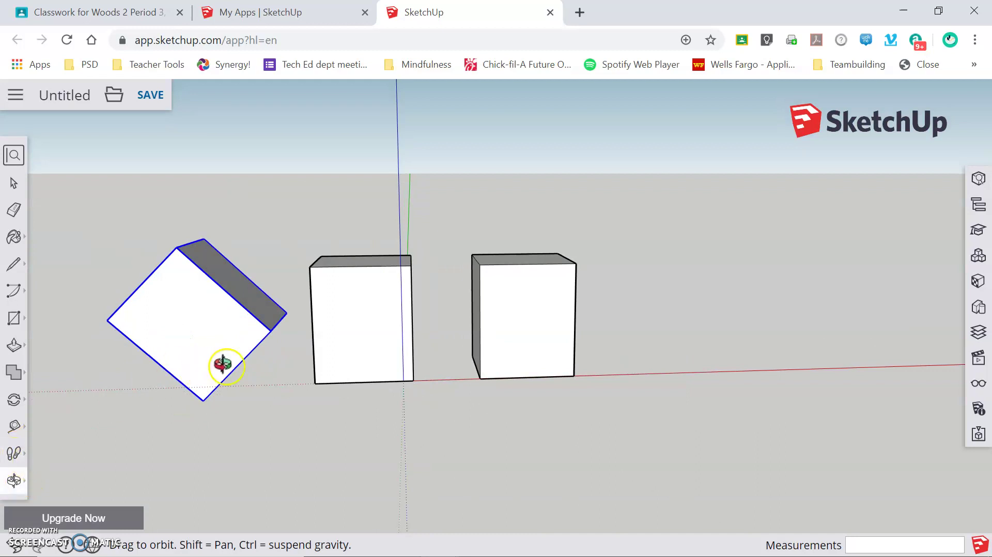
{"action": "left_click_drag", "start_coordinate": [461, 296], "coordinate": [366, 370]}
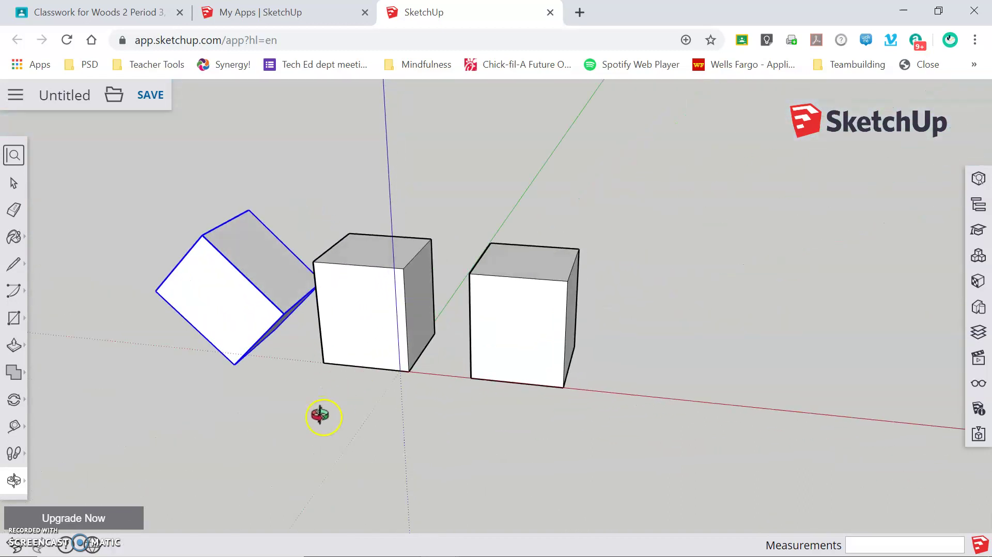
{"action": "left_click_drag", "start_coordinate": [215, 401], "coordinate": [269, 347]}
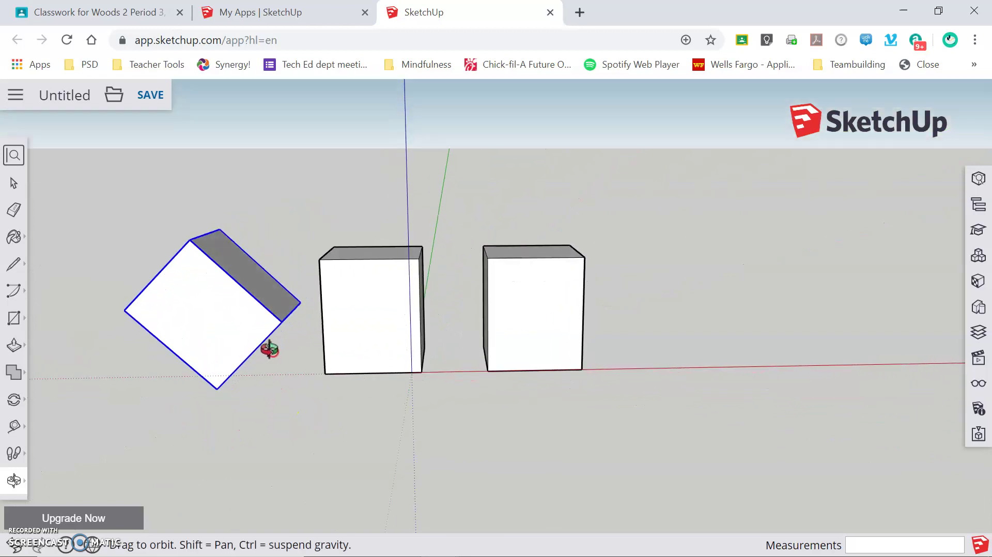
Save the model as 'Test Piece' in the SketchUp project folder
{"action": "left_click", "coordinate": [152, 97]}
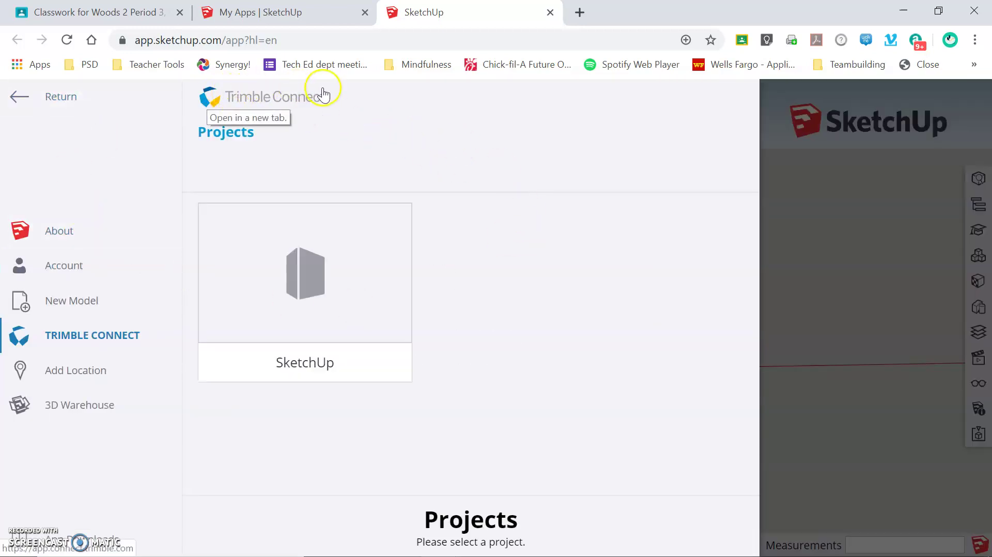
{"action": "left_click", "coordinate": [312, 279]}
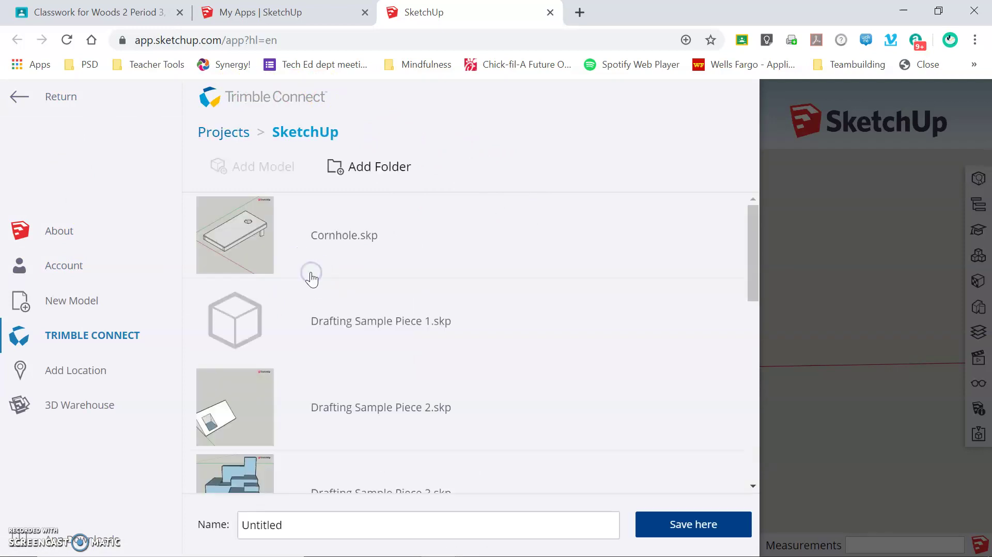
{"action": "left_click", "coordinate": [327, 532]}
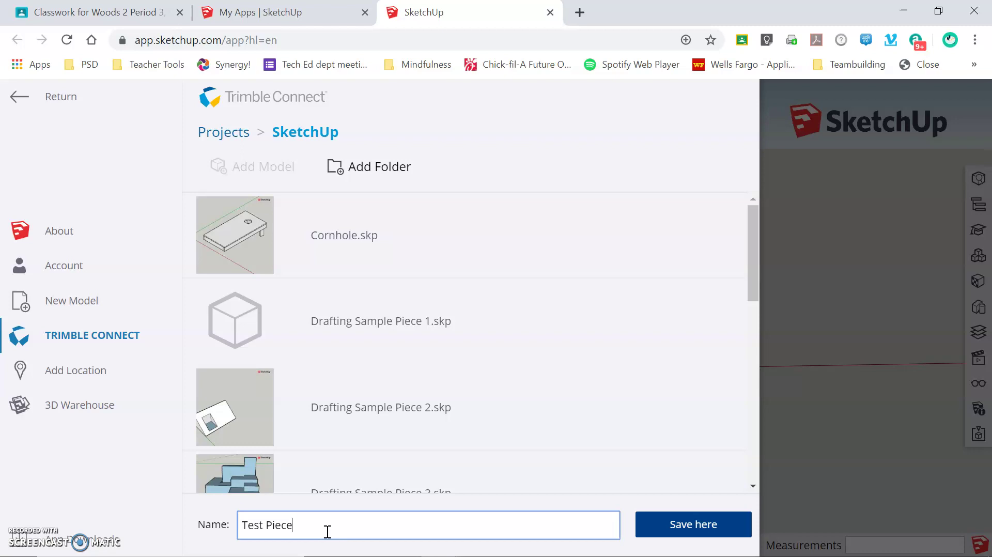
{"action": "left_click", "coordinate": [686, 536]}
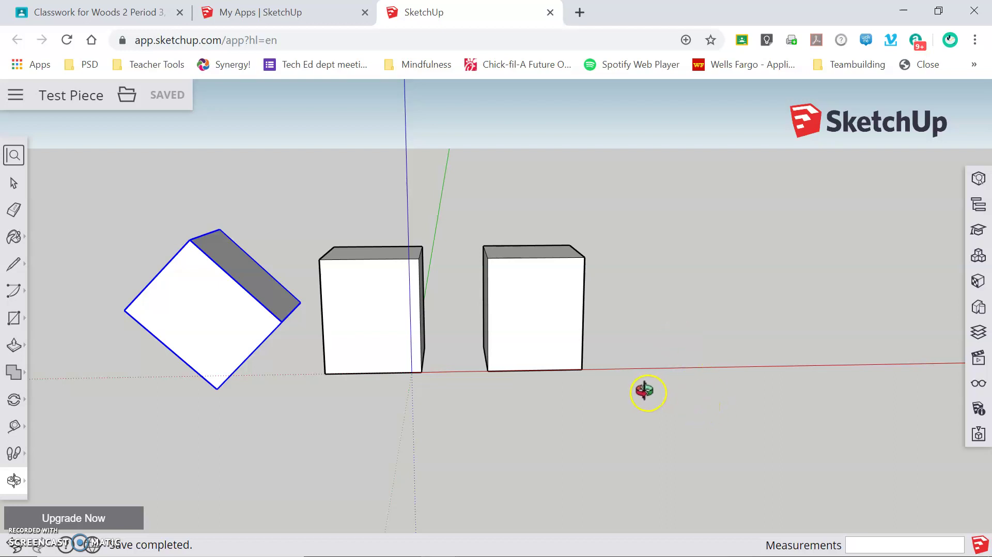
Orbit to look down on the three boxes from a higher, angled viewpoint
{"action": "left_click_drag", "start_coordinate": [647, 392], "coordinate": [449, 415]}
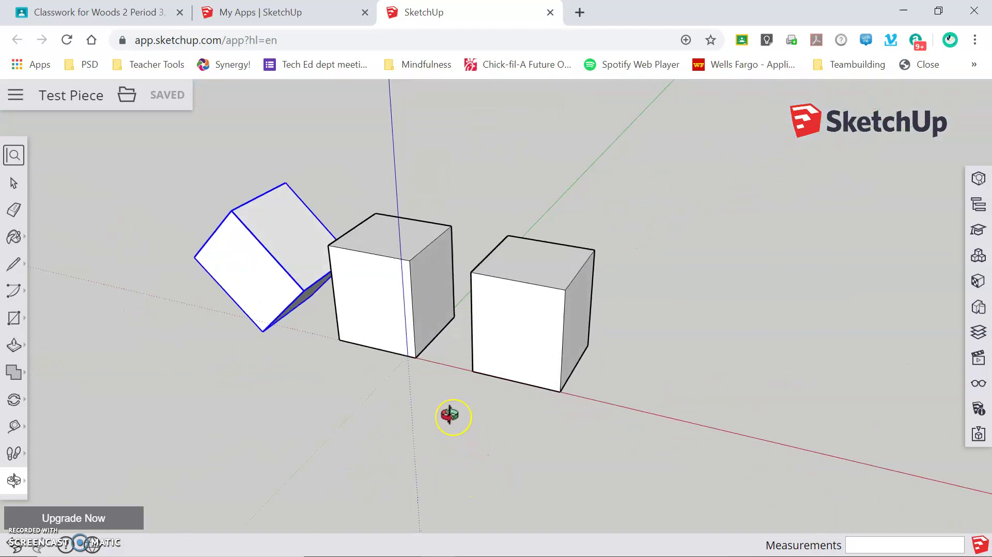